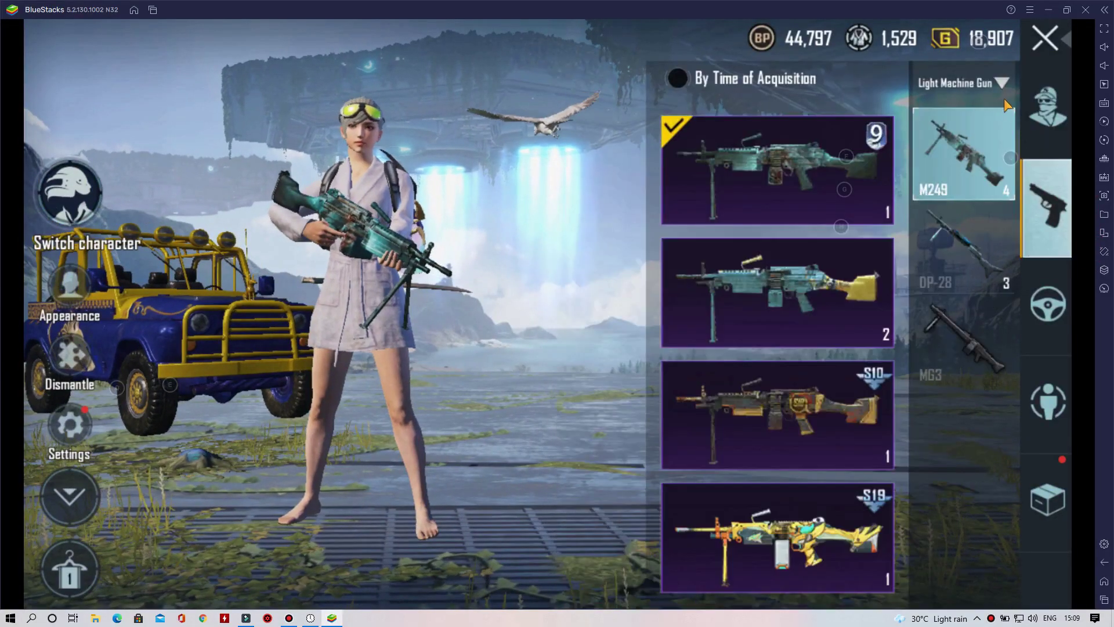
# Apply the Anubian Magistrate skin to the AKM from the AR skins and return to the lobby.
pyautogui.click(1001, 82)
pyautogui.click(967, 127)
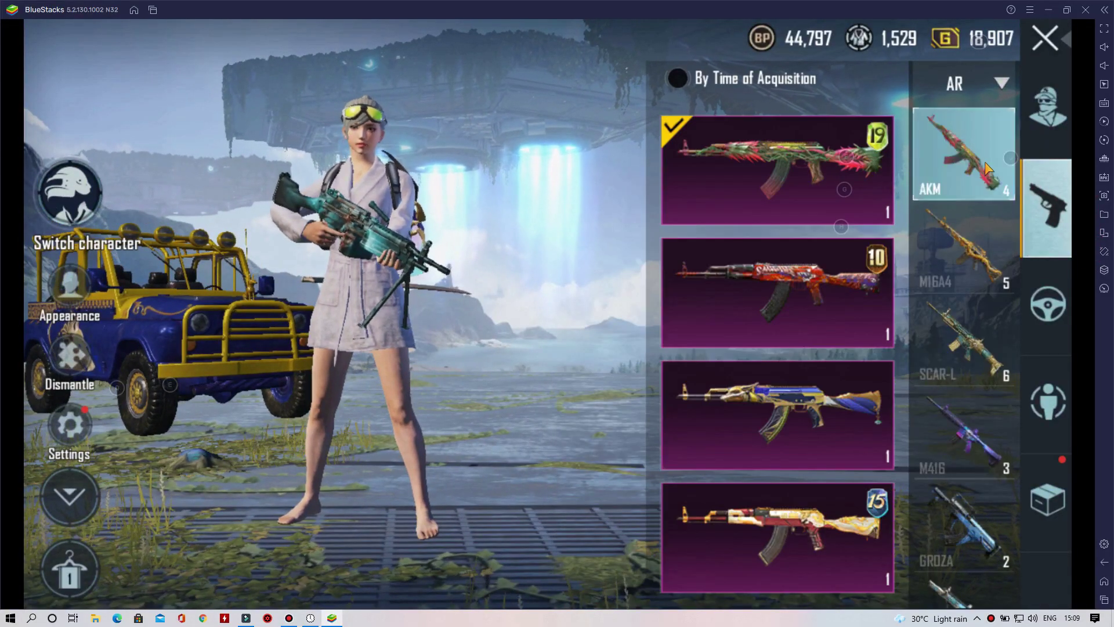
pyautogui.click(767, 405)
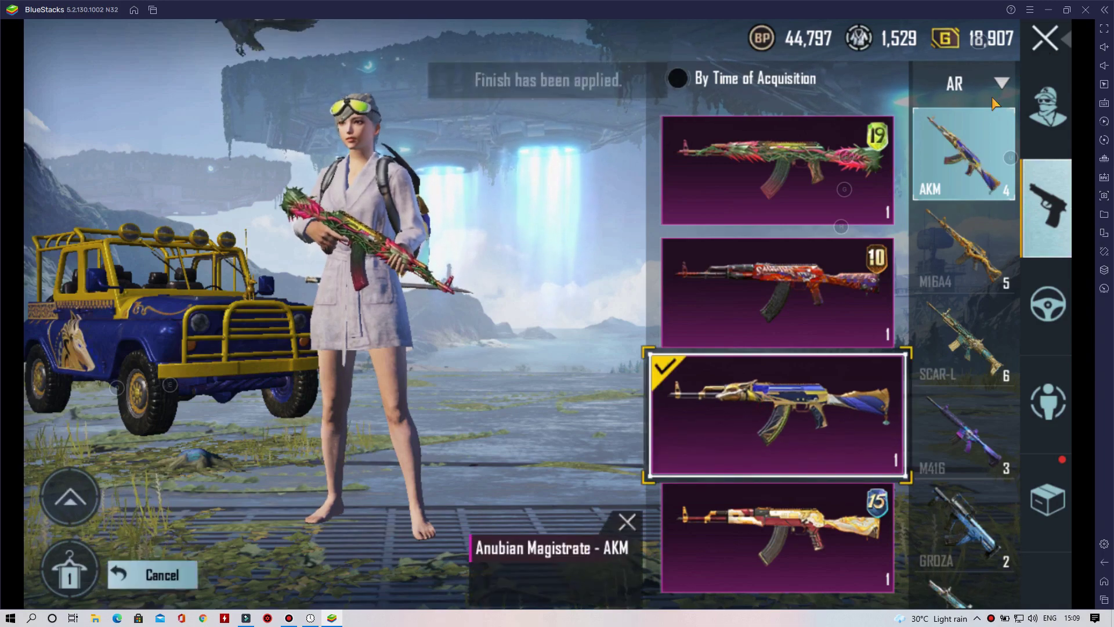
pyautogui.click(1044, 39)
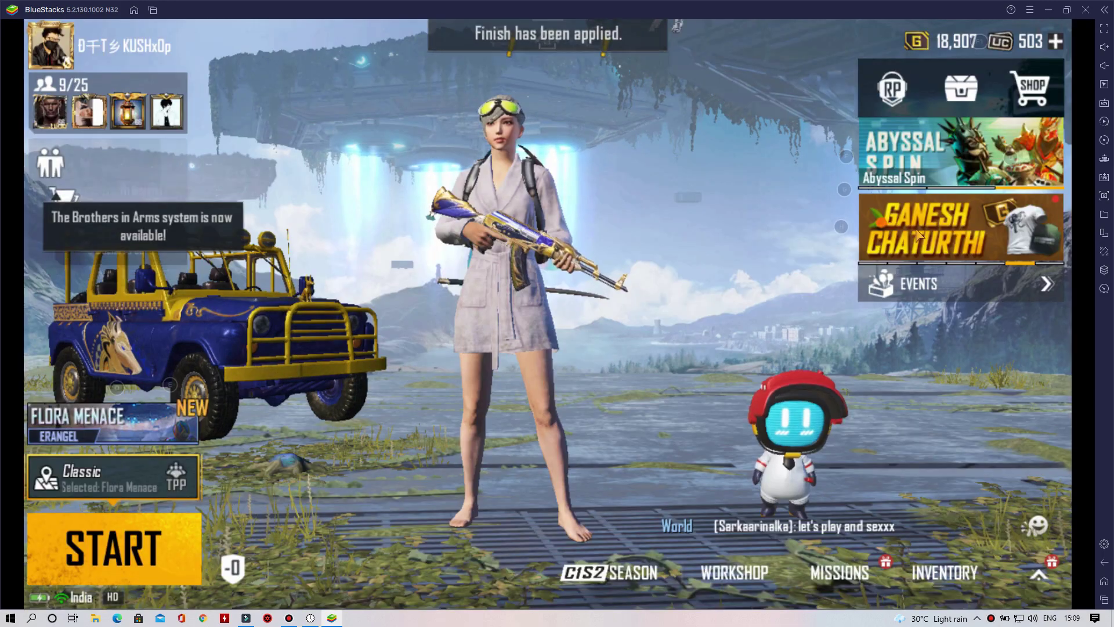
# Play a dance, a hands-on-head and one more emote, then close the emote panel.
pyautogui.click(1036, 525)
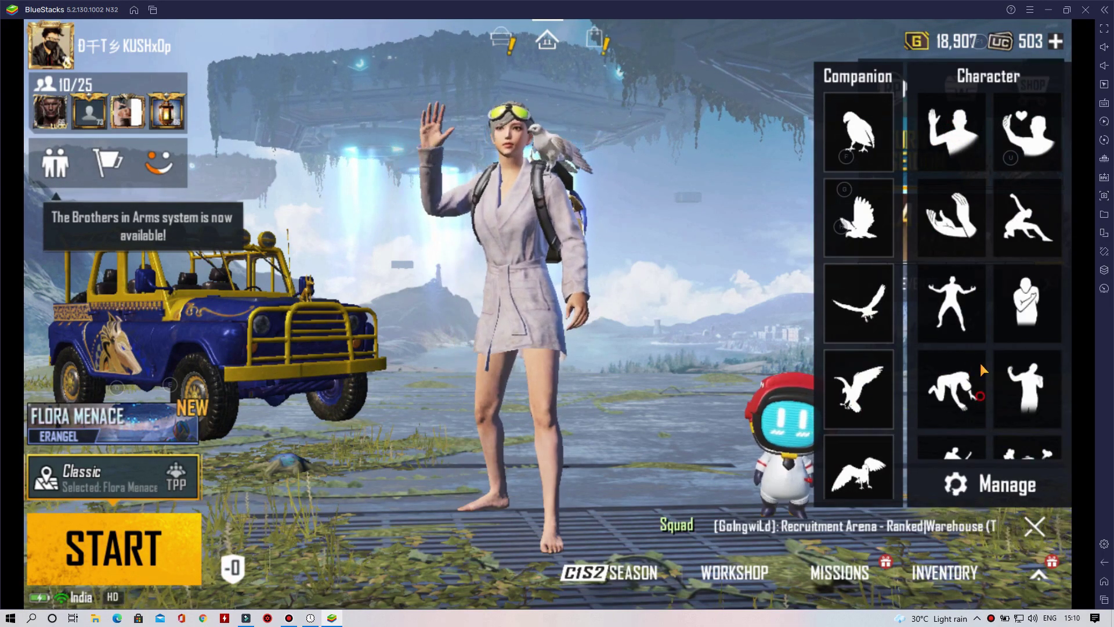
pyautogui.scroll(-2, 980, 364)
pyautogui.click(951, 344)
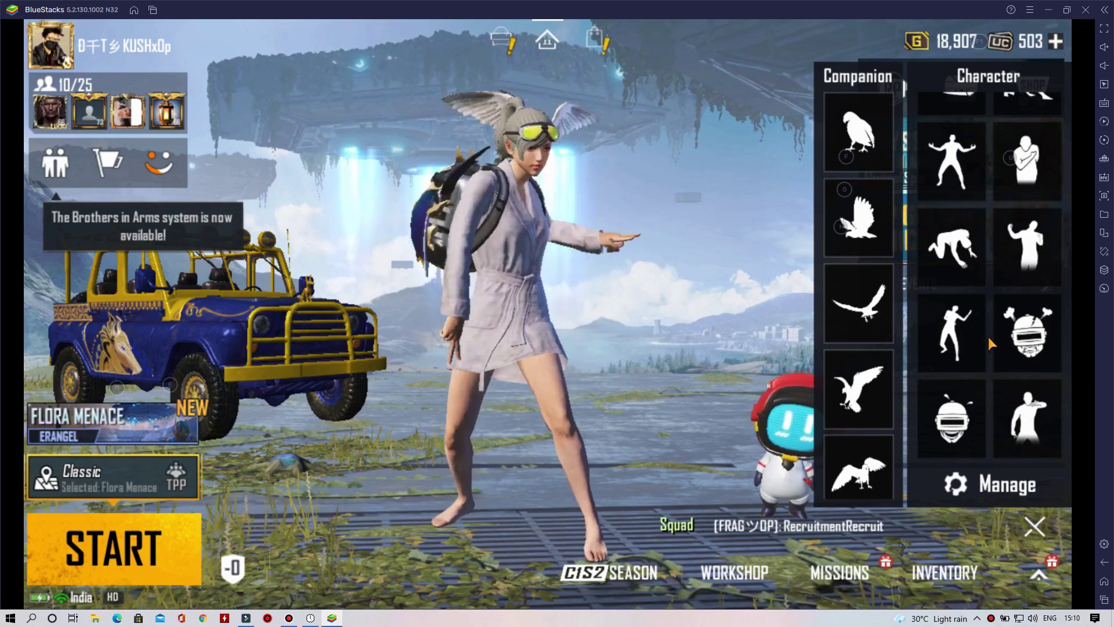
pyautogui.scroll(2, 988, 337)
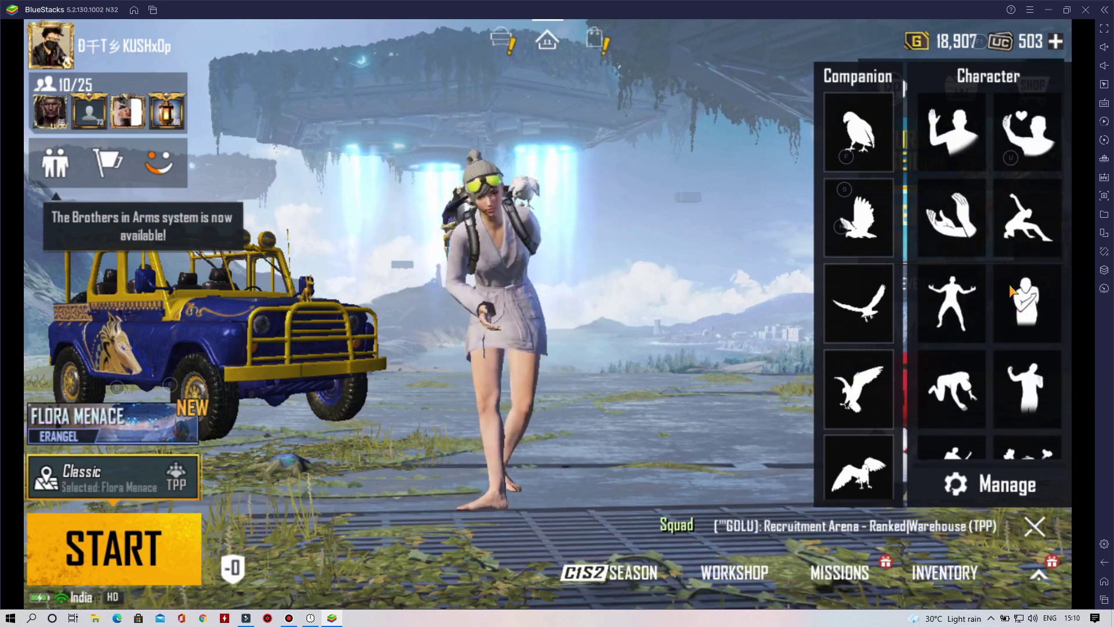
pyautogui.moveTo(978, 393); pyautogui.dragTo(985, 293)
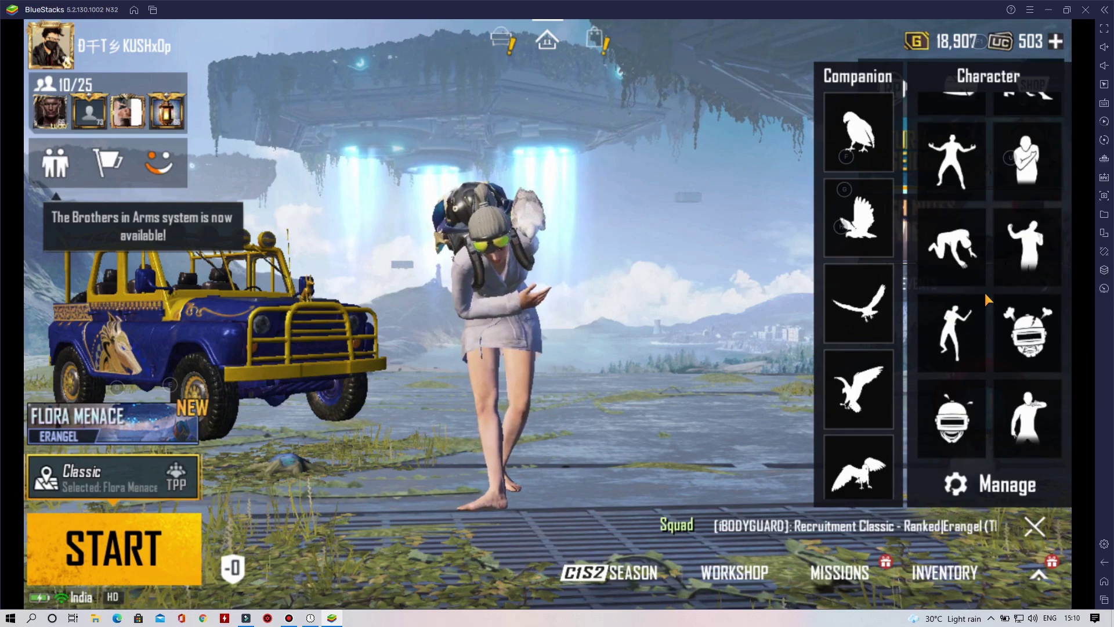
pyautogui.click(1022, 336)
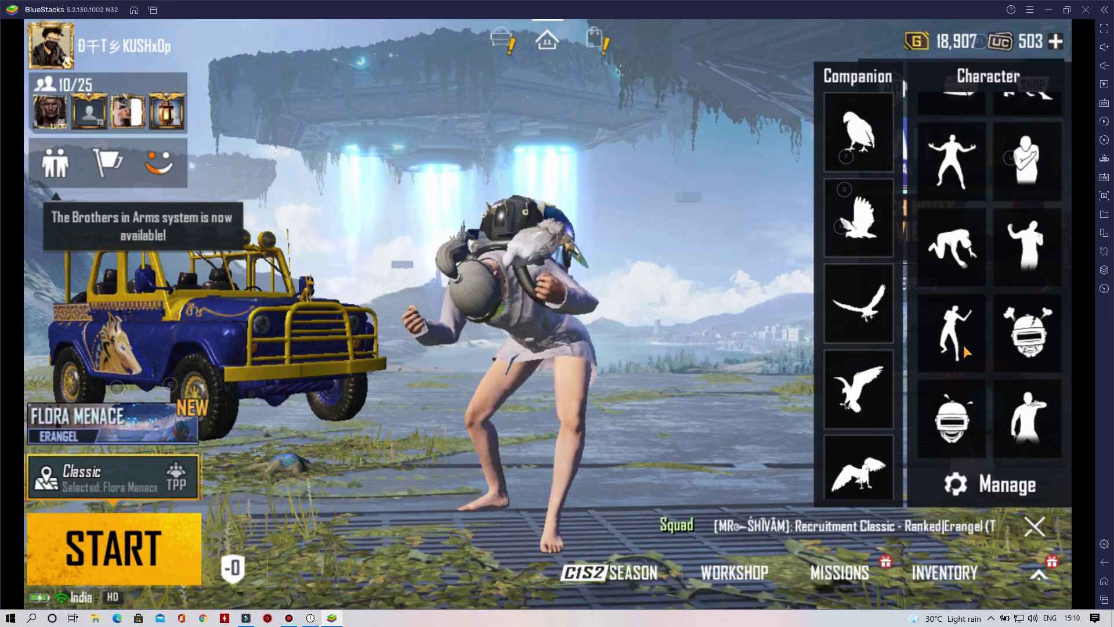
pyautogui.click(1023, 343)
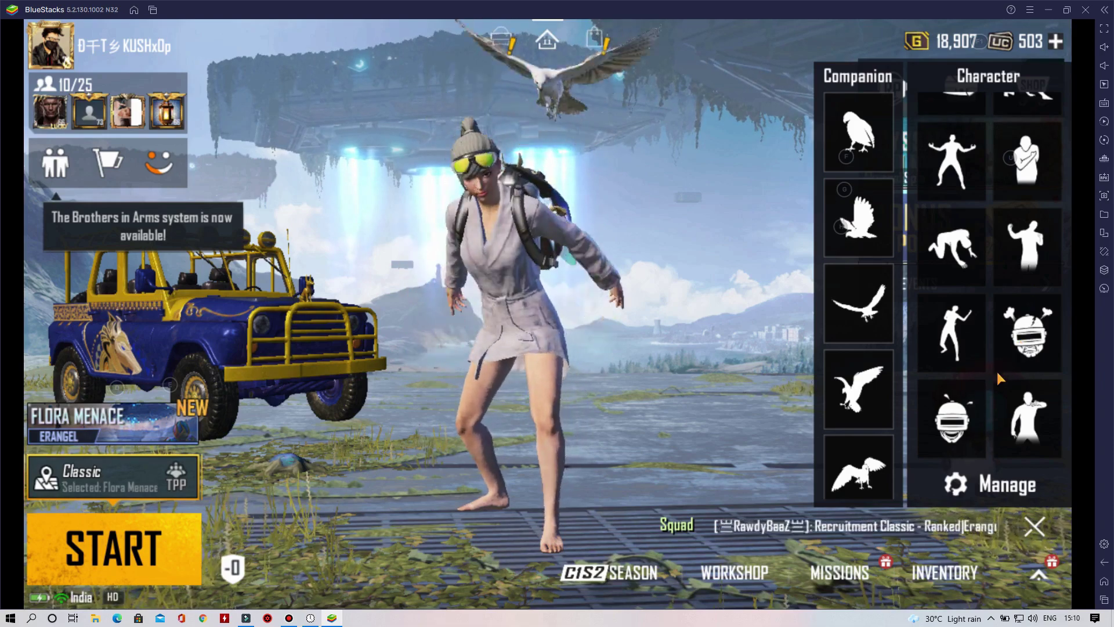
pyautogui.scroll(2, 1008, 351)
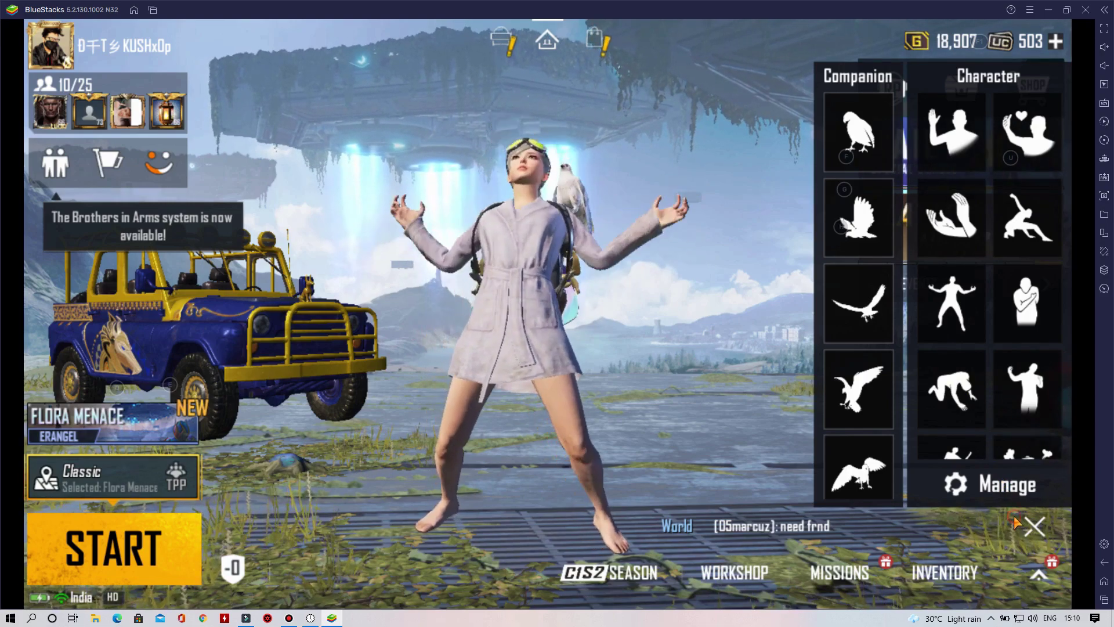
pyautogui.click(1032, 525)
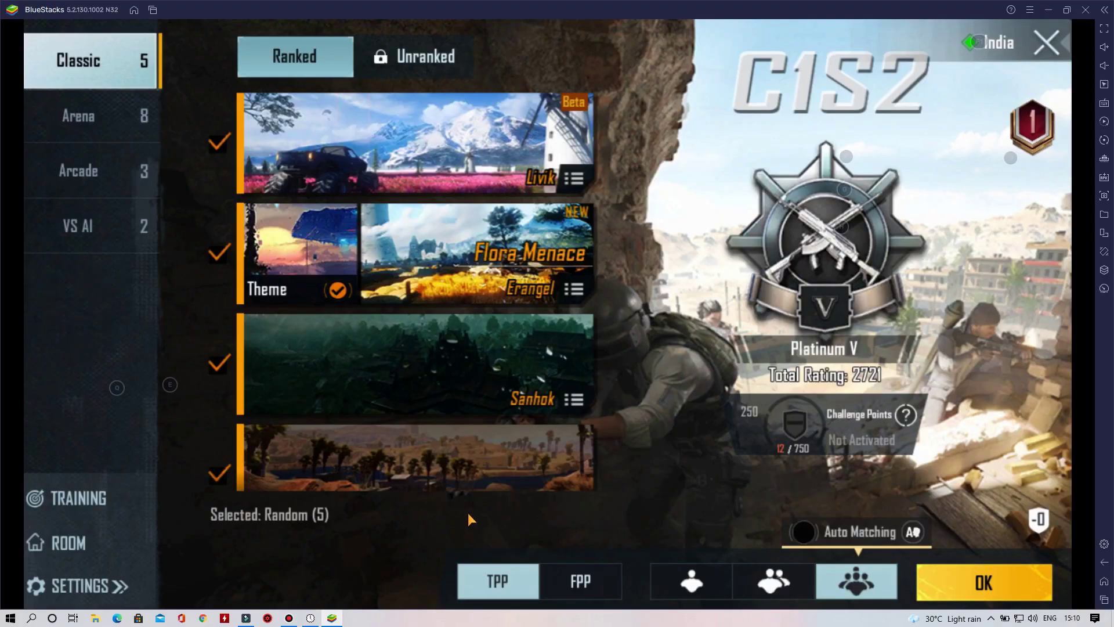
pyautogui.scroll(-3, 411, 436)
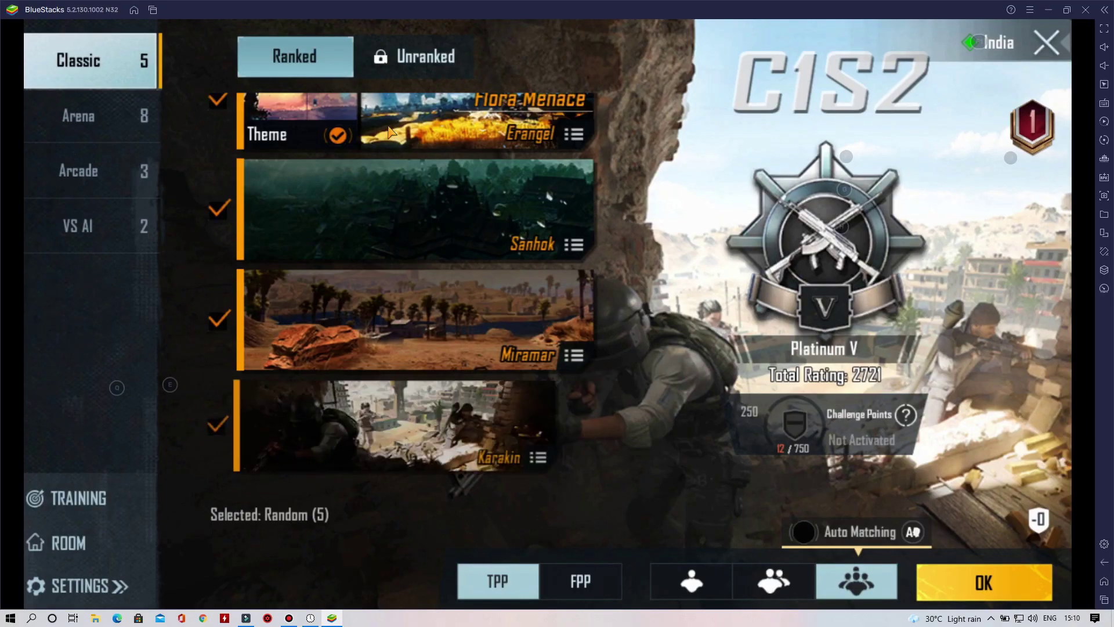
pyautogui.scroll(3, 412, 435)
# Browse the Arena, VS AI and Arcade match mode lists.
pyautogui.click(88, 118)
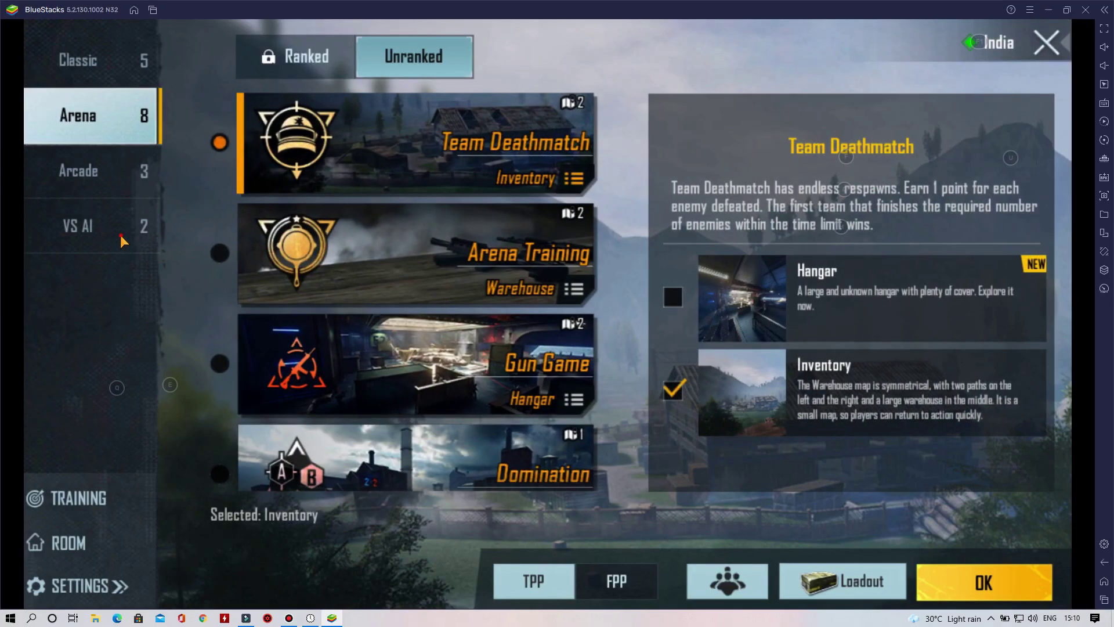
pyautogui.click(74, 226)
pyautogui.click(108, 166)
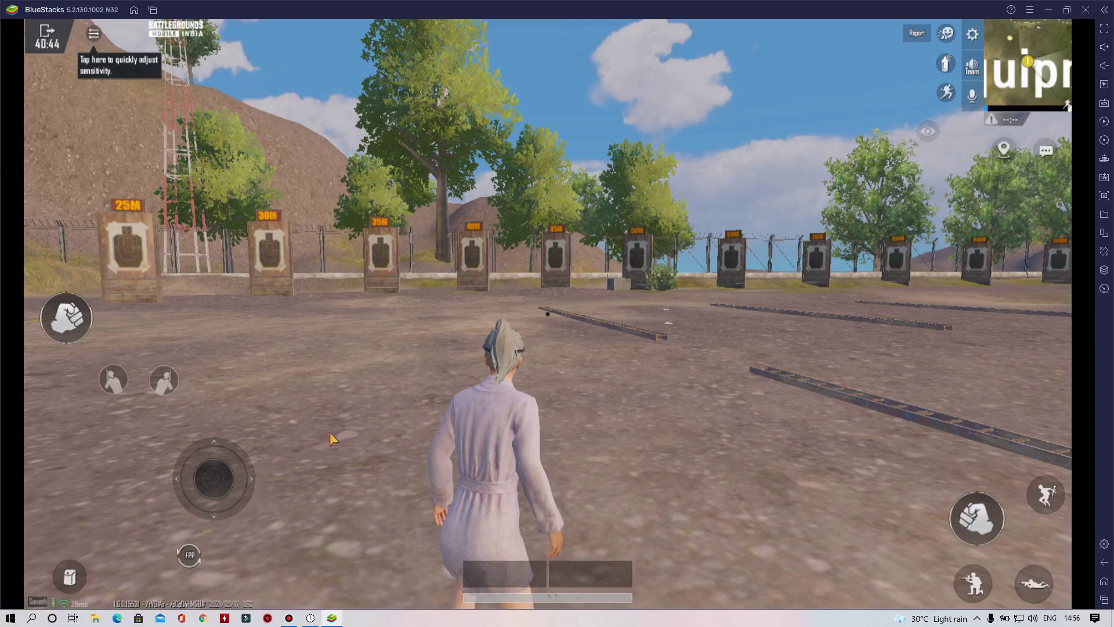
# Walk around the training ground with WASD, turning the camera toward the 10M–30M targets.
pyautogui.press('w')
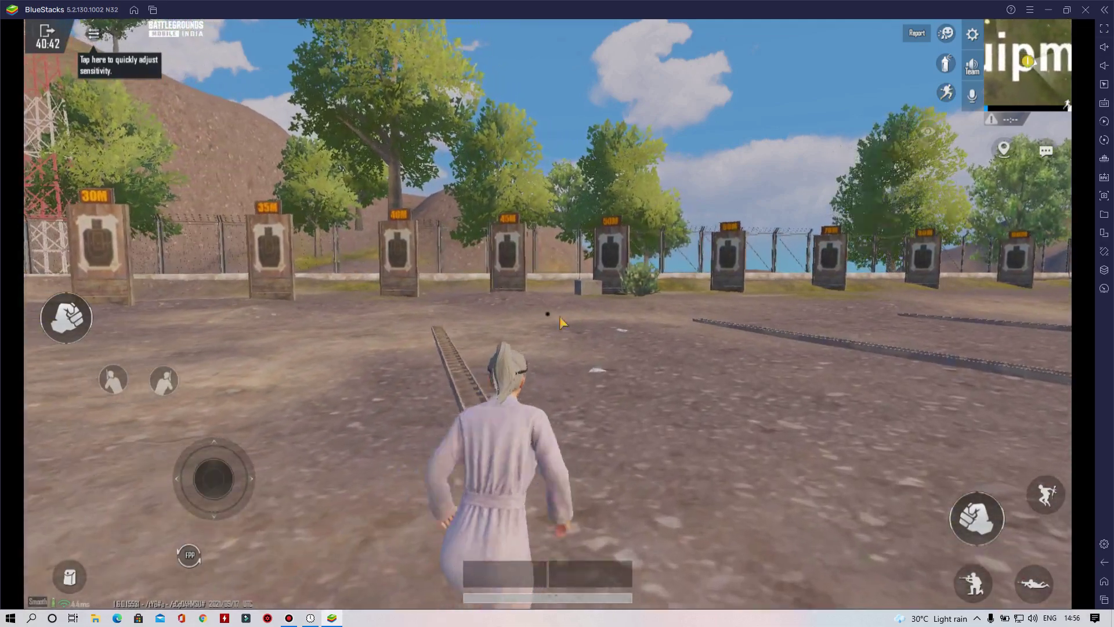
pyautogui.moveTo(561, 322); pyautogui.dragTo(538, 347)
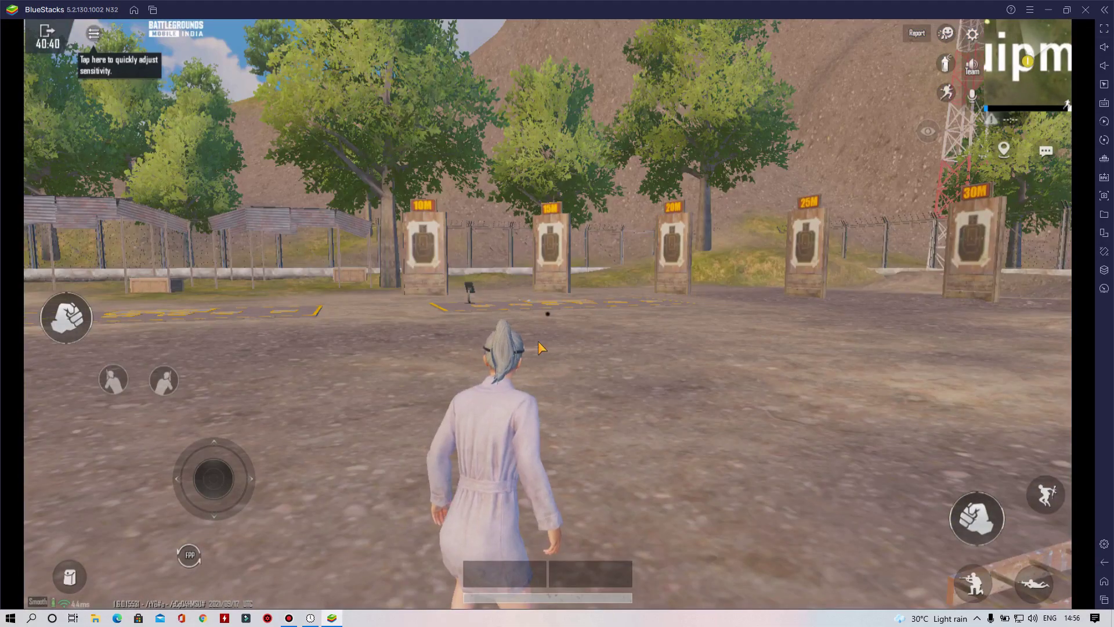
pyautogui.press('d')
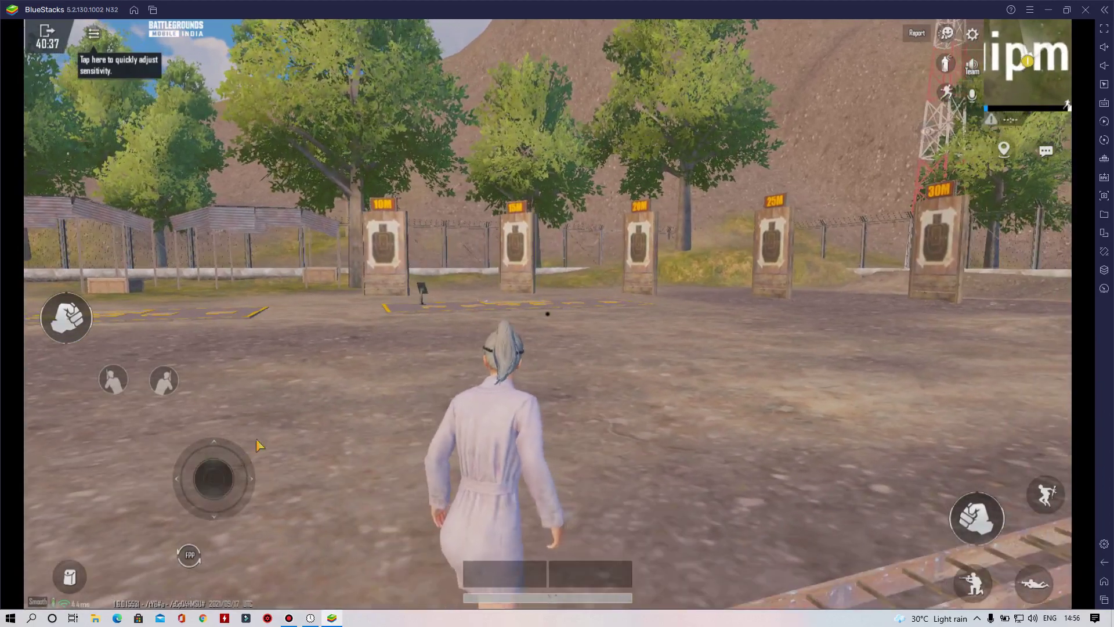
pyautogui.press('d')
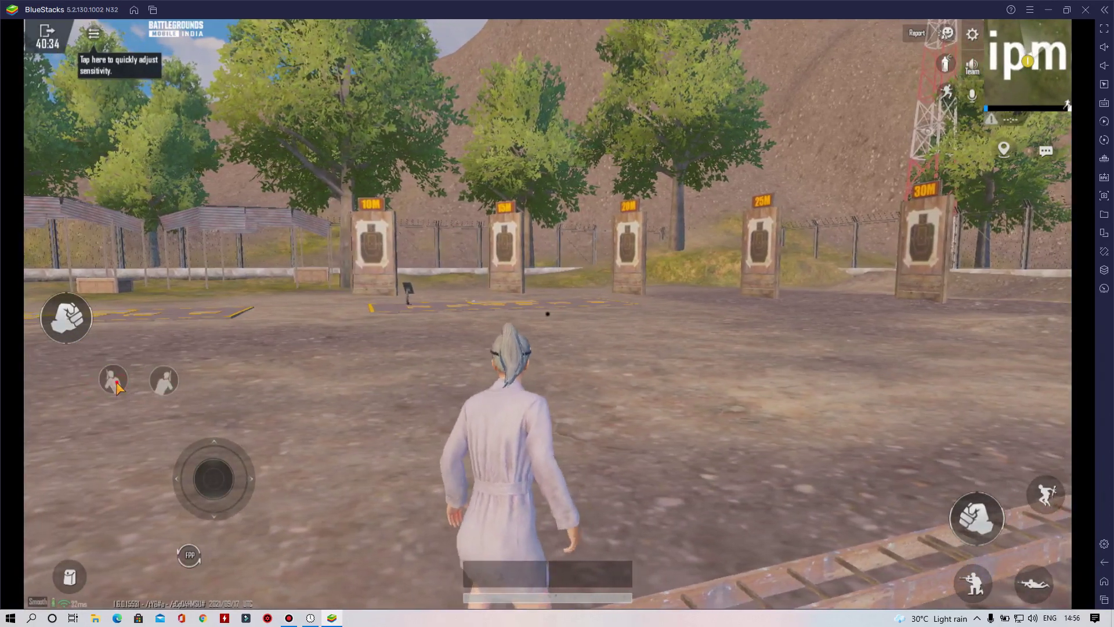
pyautogui.press('w')
pyautogui.moveTo(894, 232); pyautogui.dragTo(751, 235)
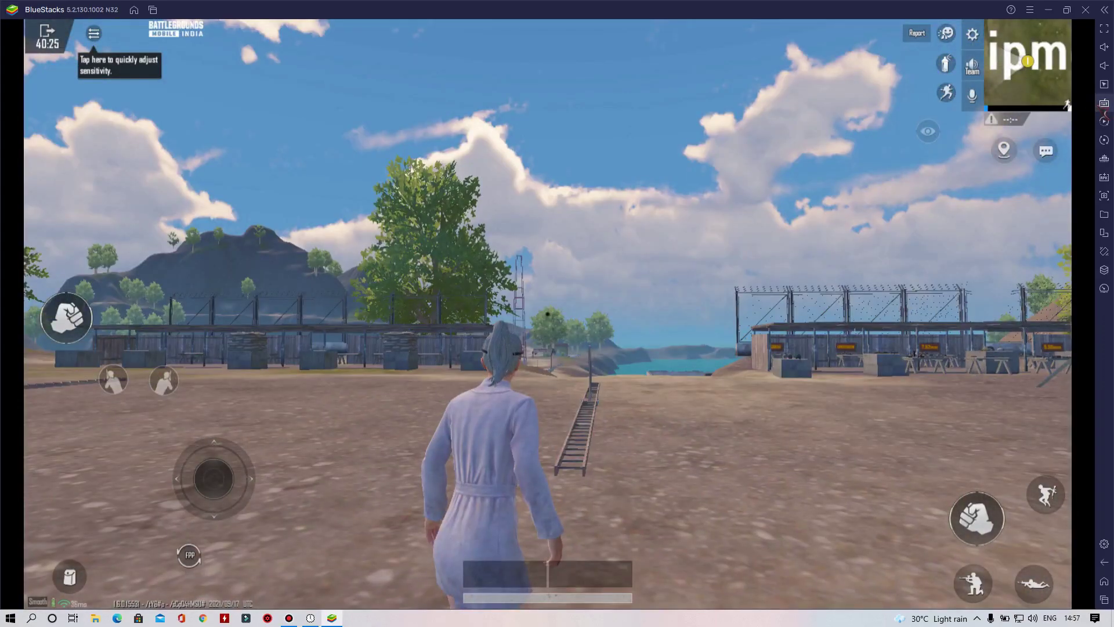
# Select the Smart control scheme in the advanced editor and confirm updating the controls.
pyautogui.click(1102, 103)
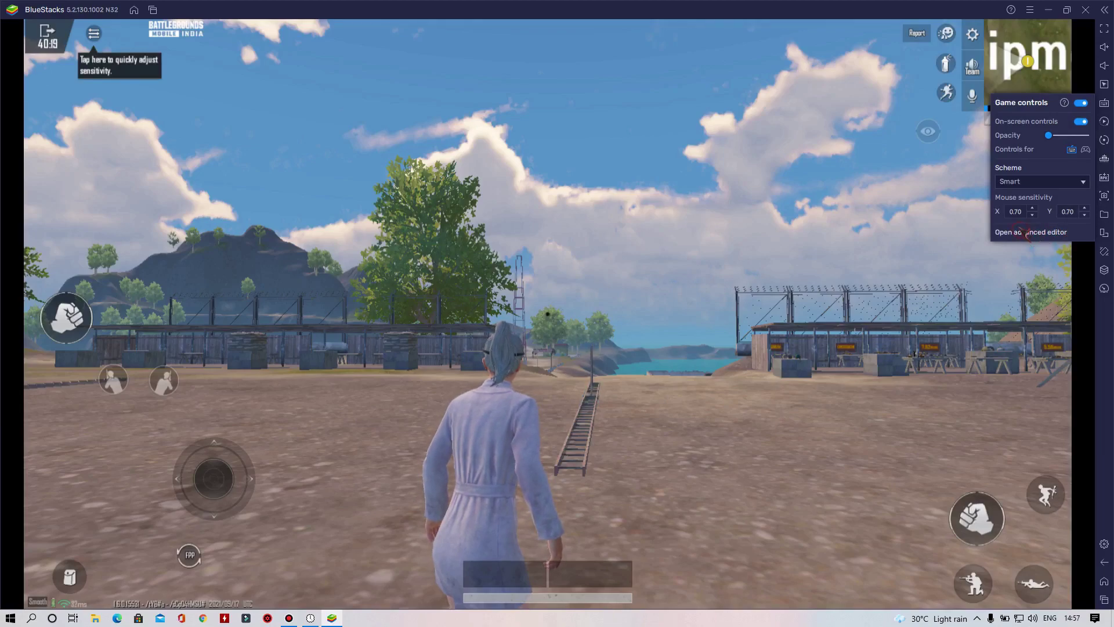
pyautogui.press('super+Down')
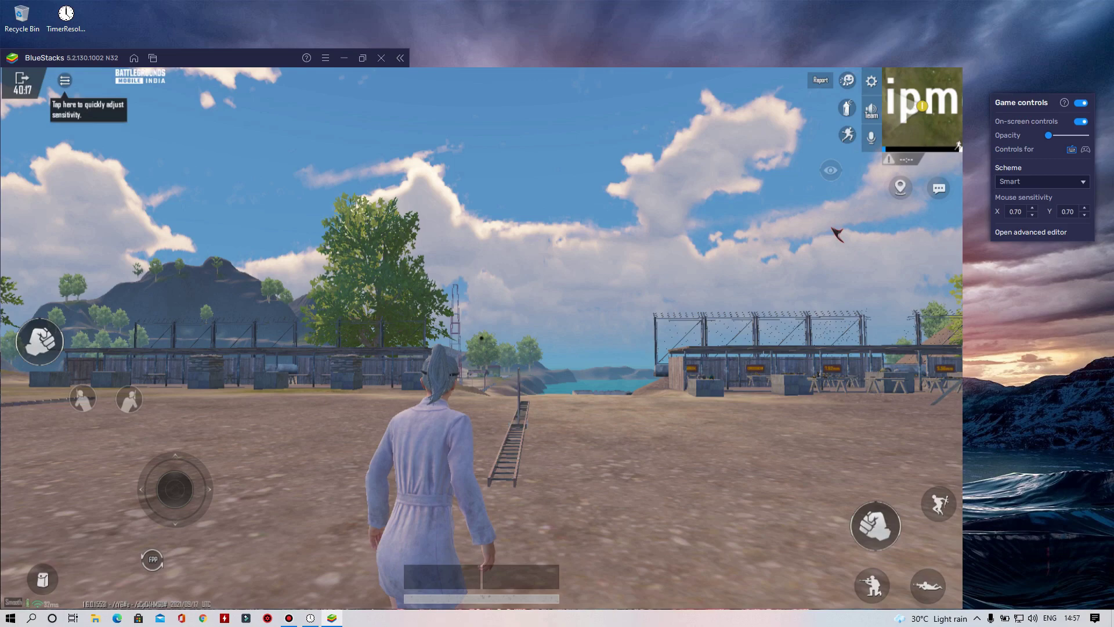
pyautogui.click(1031, 231)
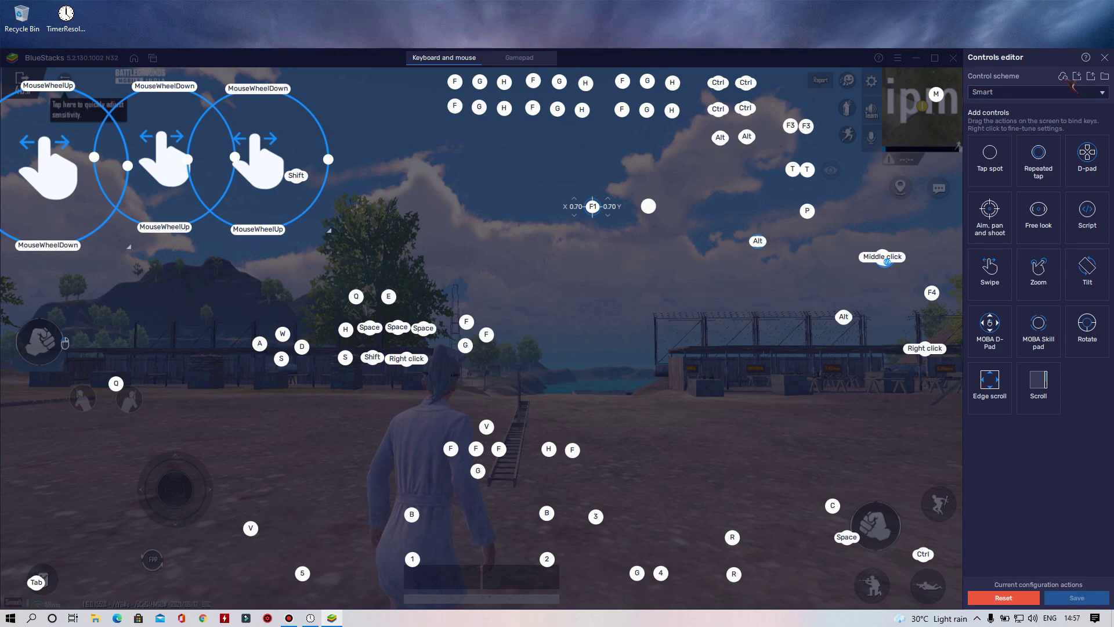
pyautogui.click(1022, 92)
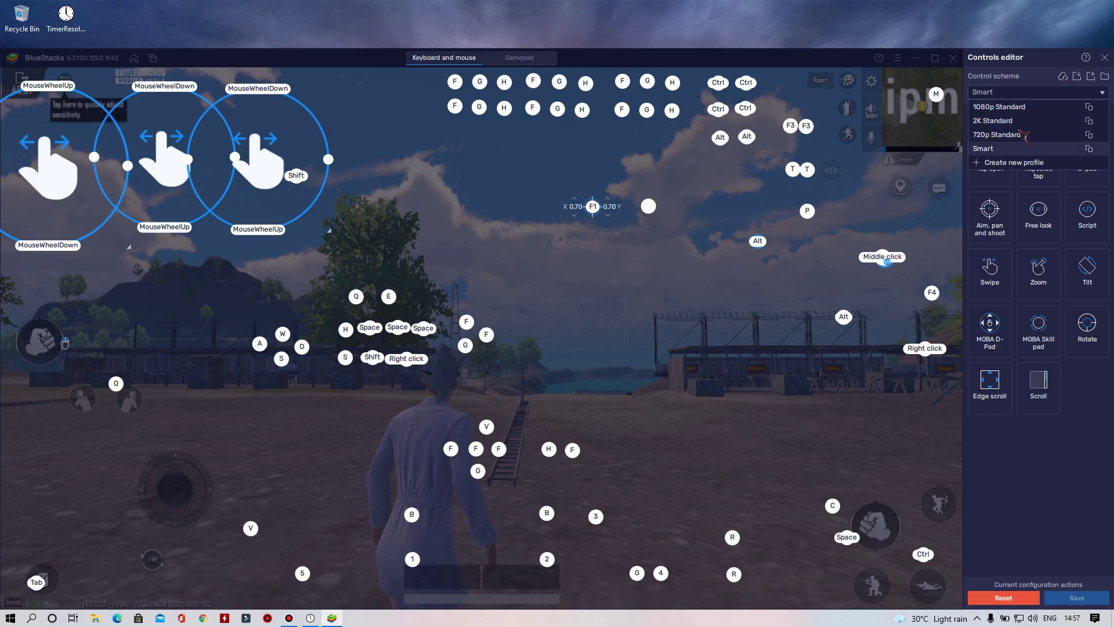
pyautogui.click(1090, 492)
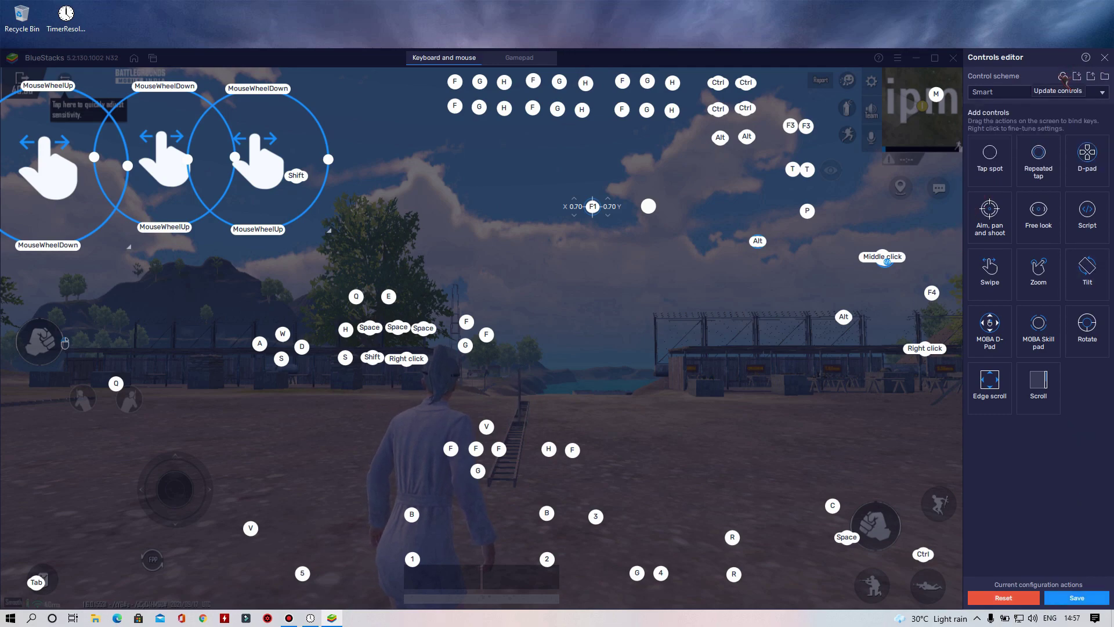
pyautogui.click(1063, 81)
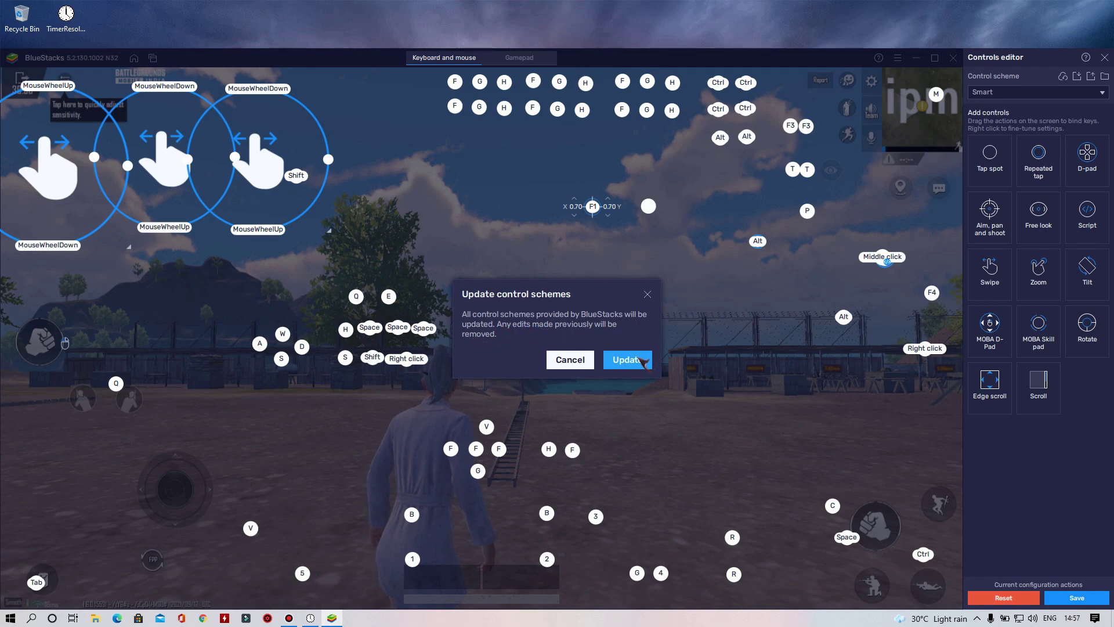
pyautogui.click(645, 362)
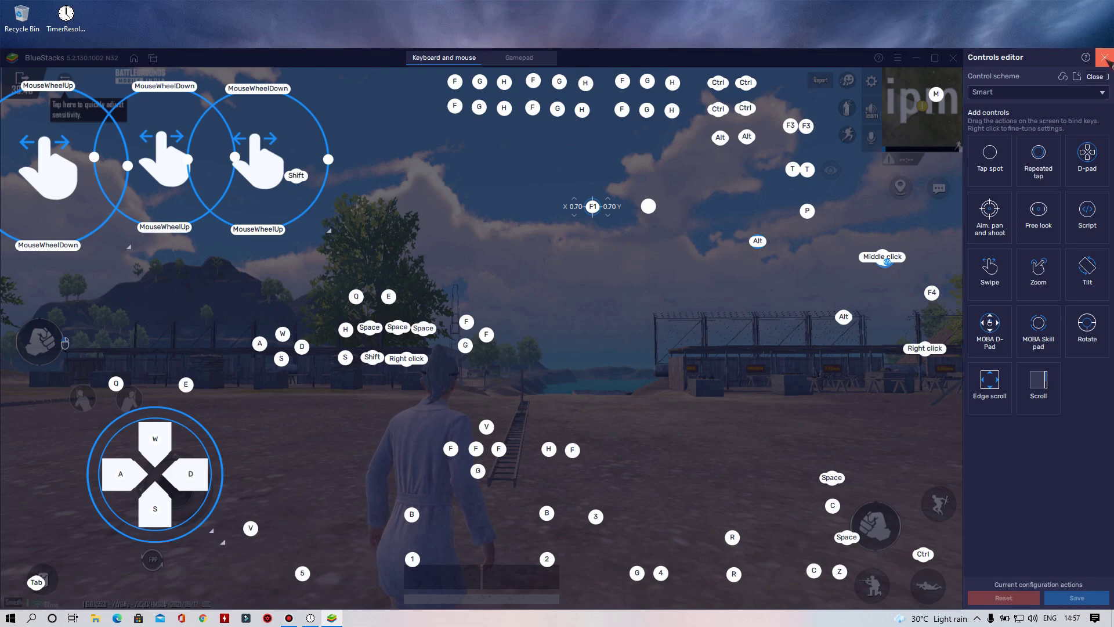
# Back in the game, test crouching, running forward and strafing along the gun table.
pyautogui.click(1106, 59)
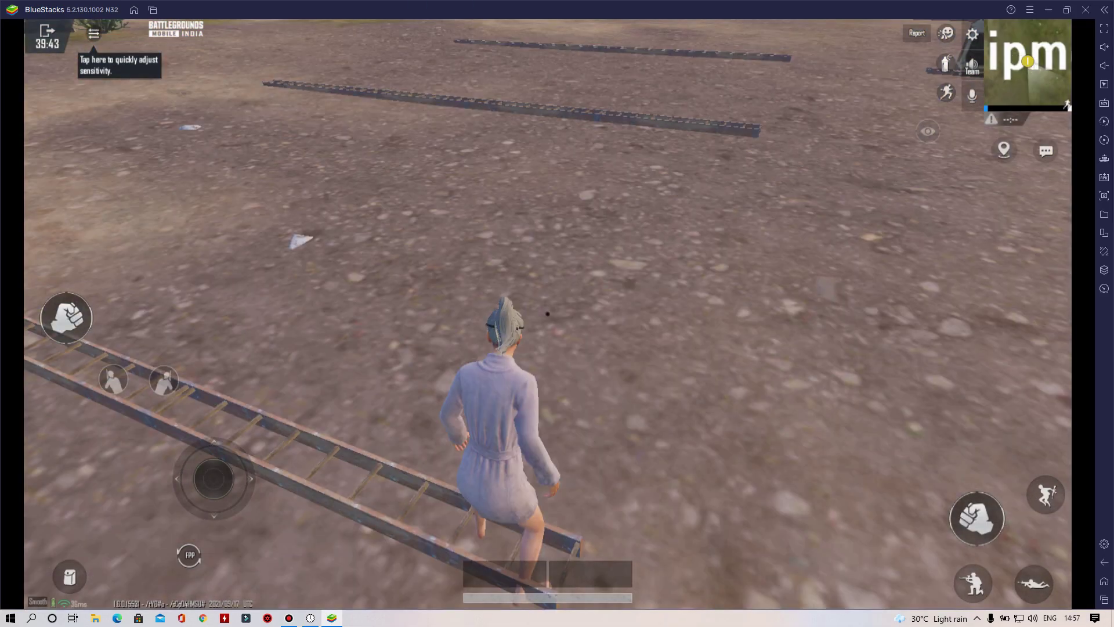
pyautogui.press('F1')
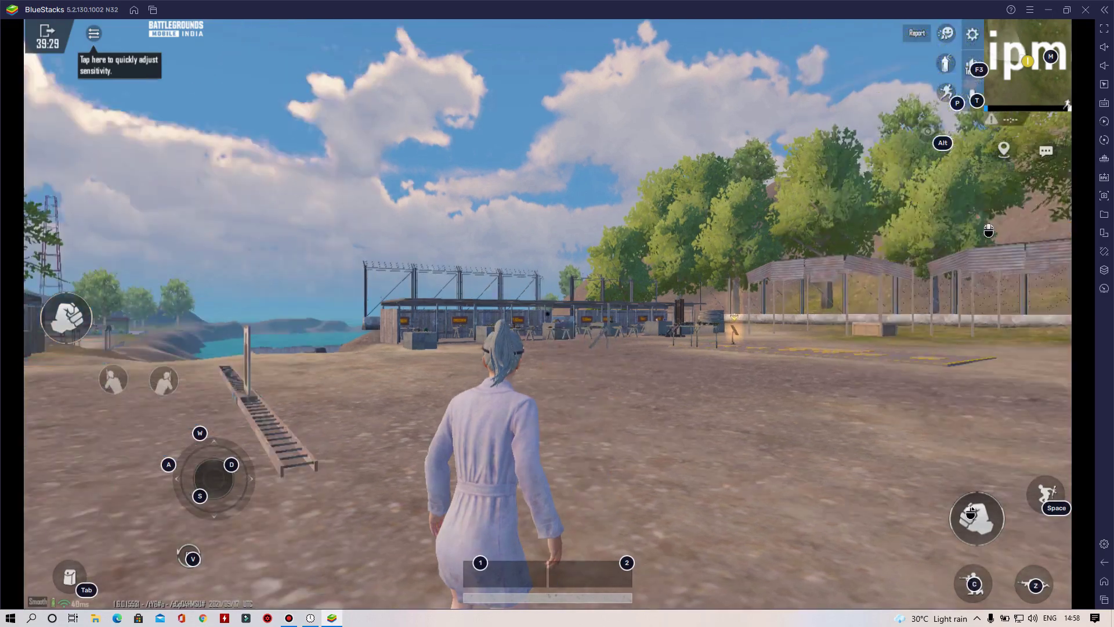
pyautogui.press('c')
pyautogui.press('c')
pyautogui.press('w')
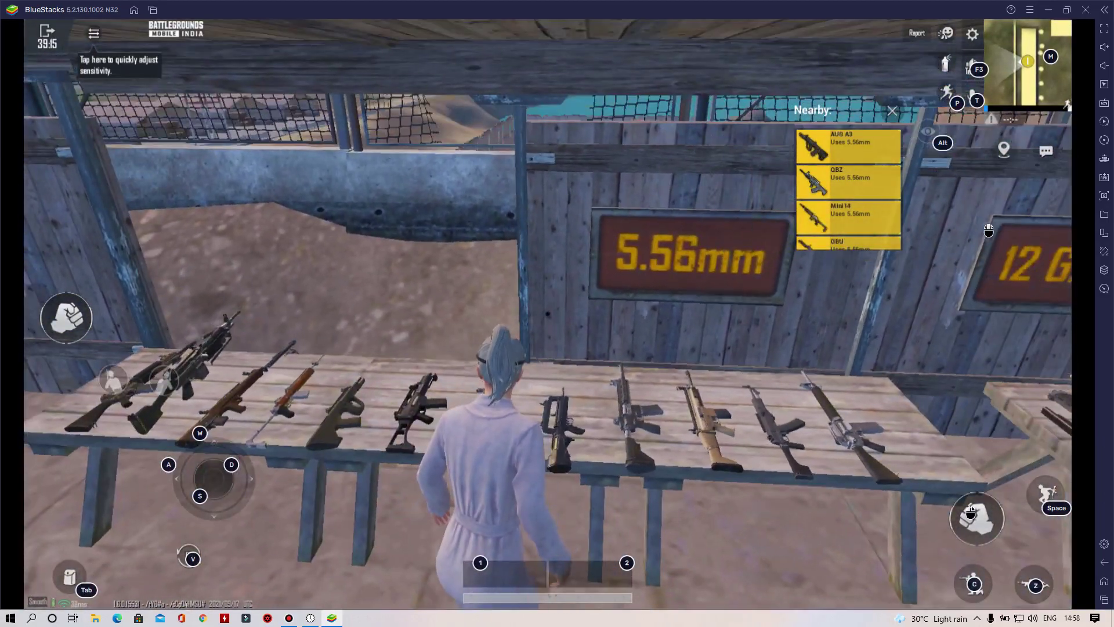
pyautogui.press('d')
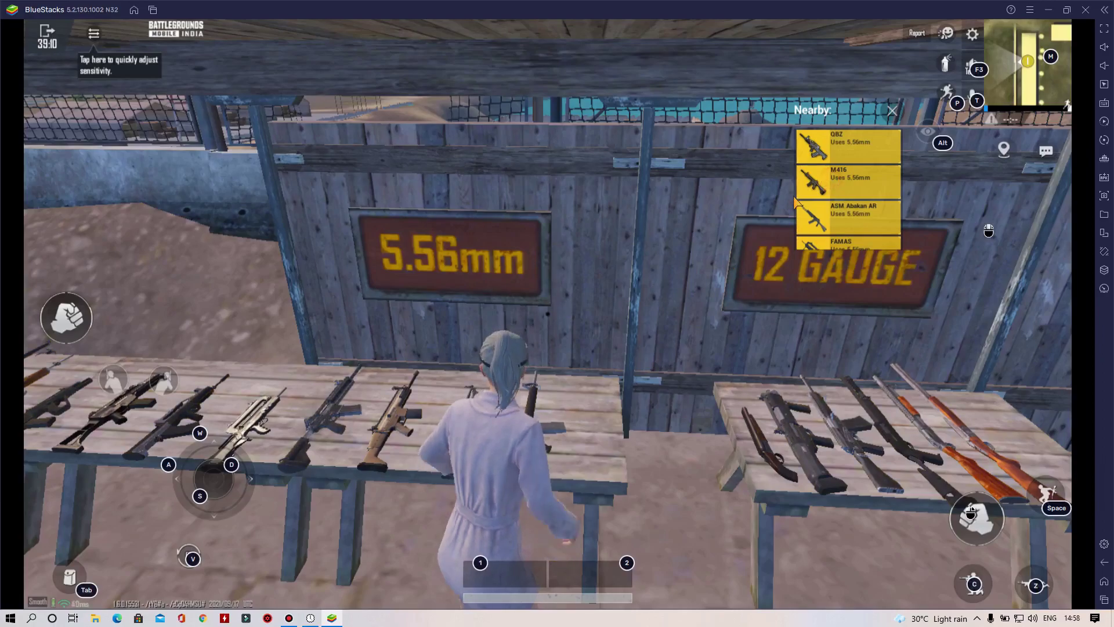
pyautogui.scroll(-2, 848, 218)
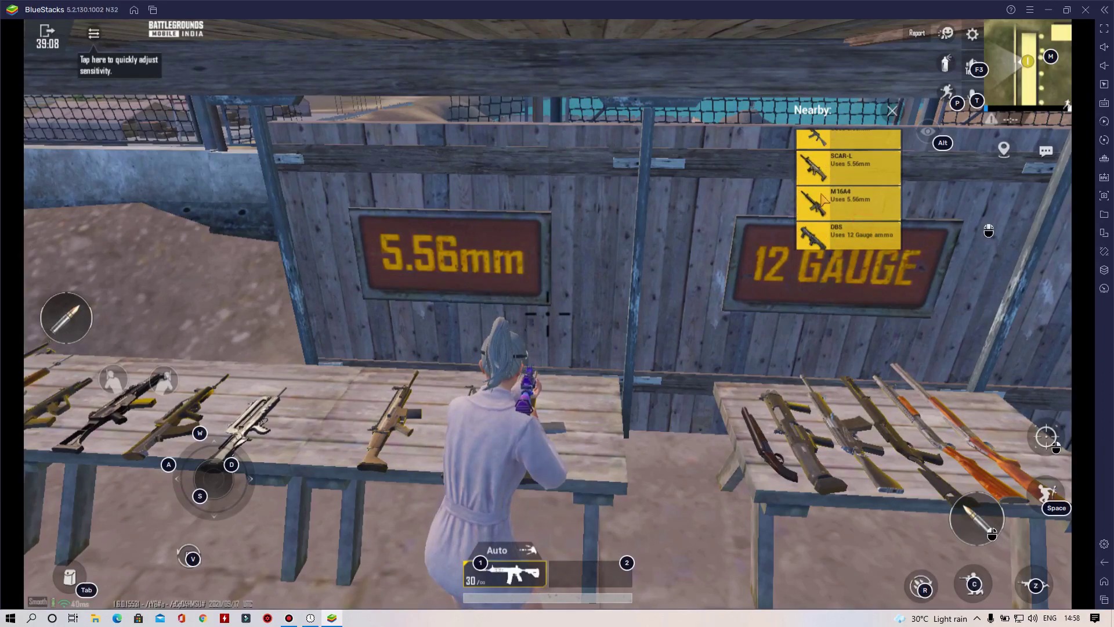
pyautogui.scroll(-2, 845, 218)
pyautogui.scroll(-2, 840, 217)
# Walk across the yard to the backpack blocks and pick up a backpack.
pyautogui.press('a')
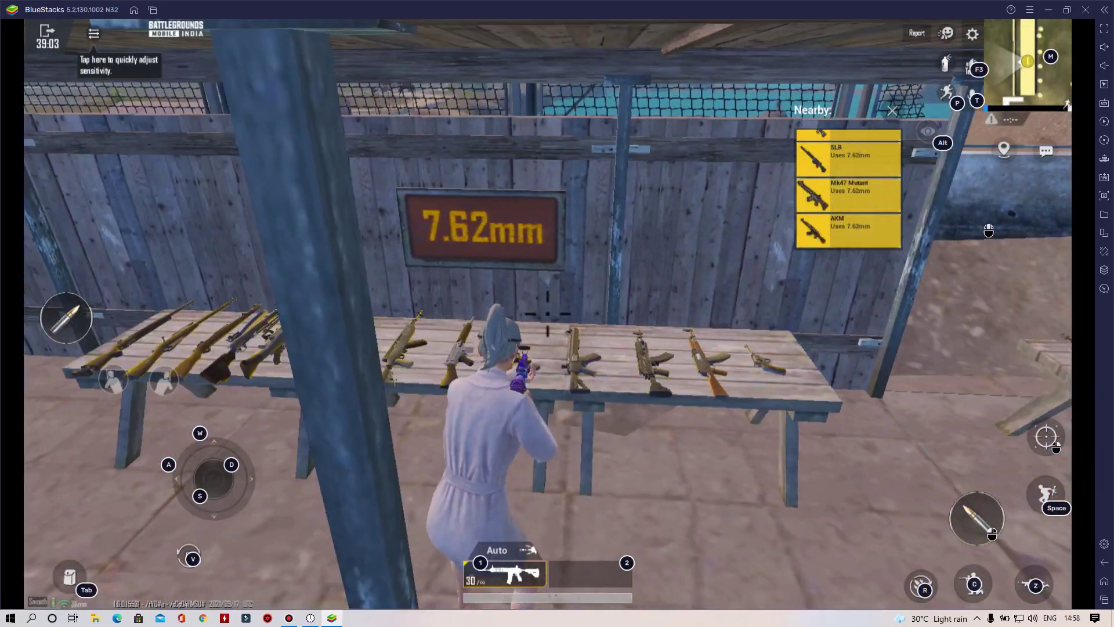
pyautogui.press('w')
pyautogui.press('w')
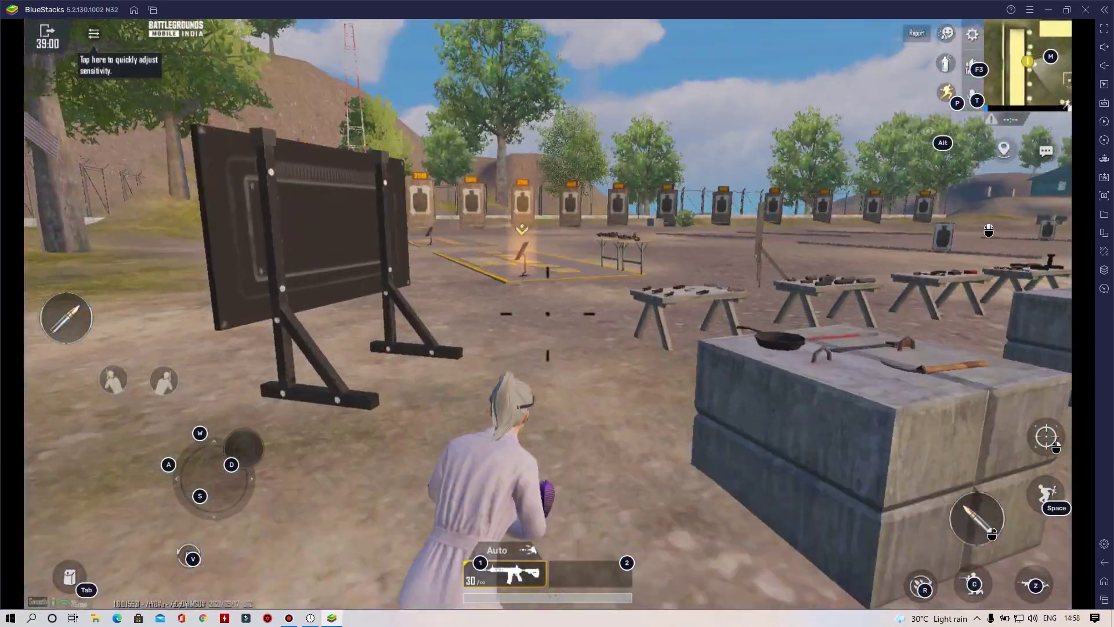
pyautogui.press('w')
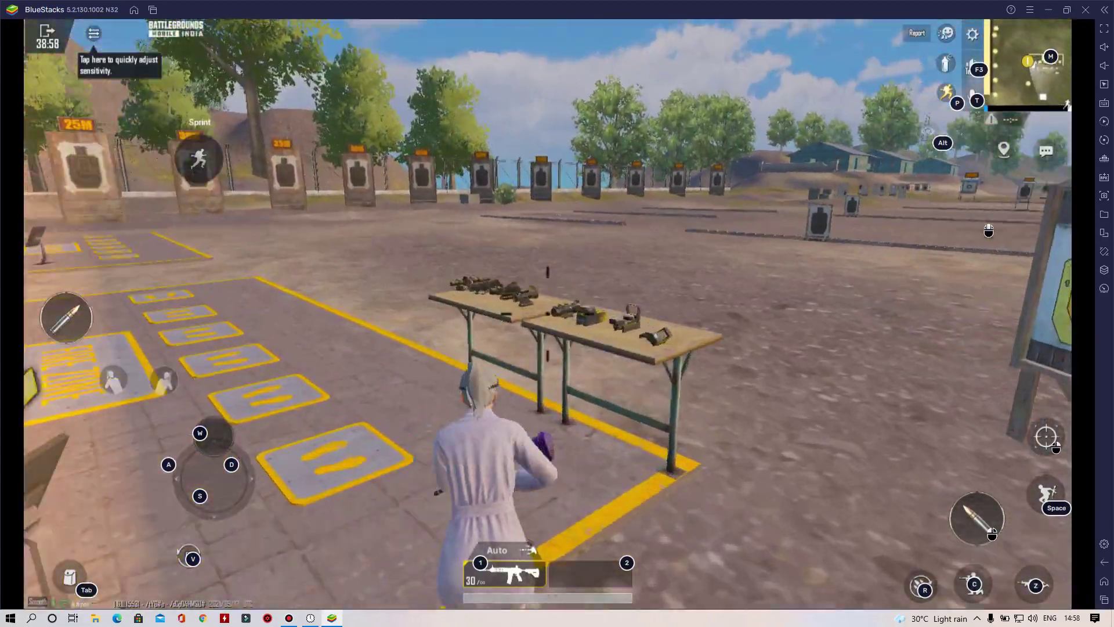
pyautogui.press('w')
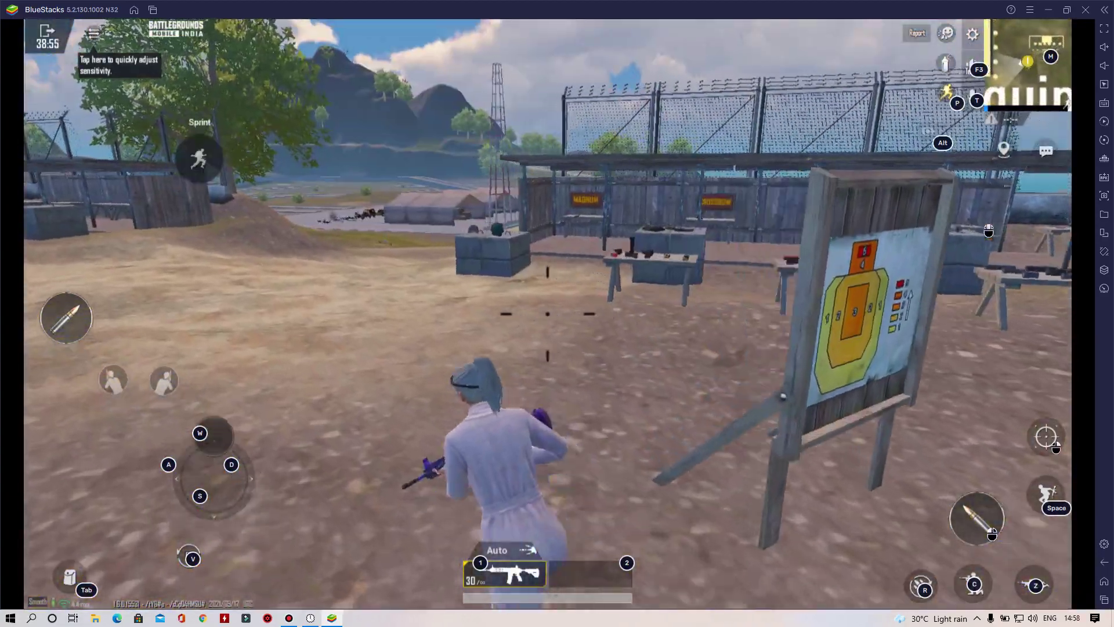
pyautogui.press('w')
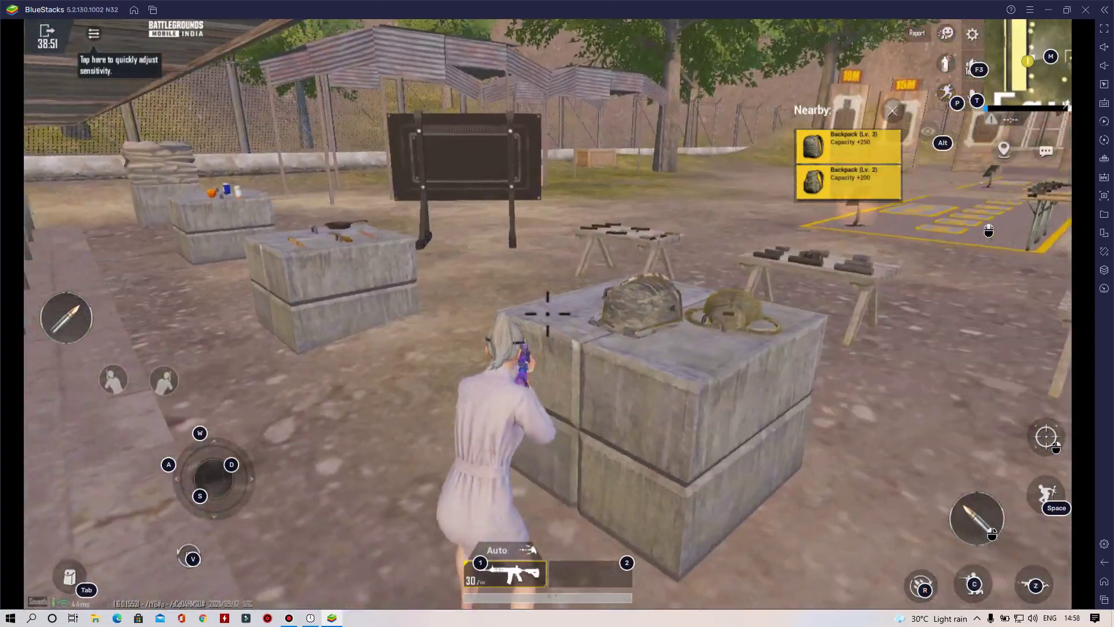
pyautogui.press('w')
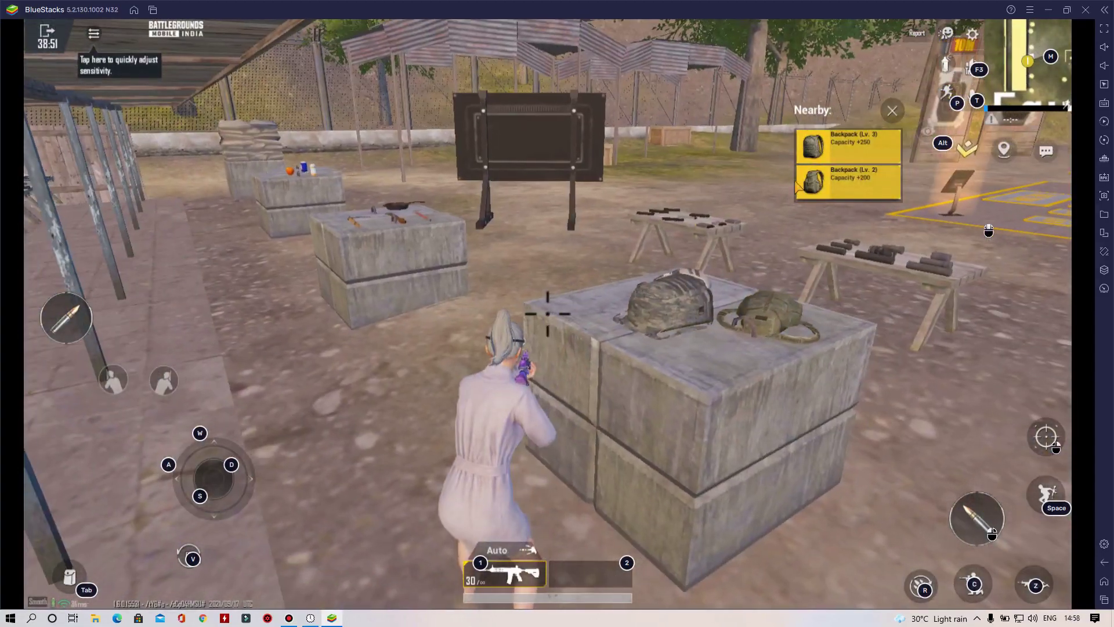
pyautogui.press('w')
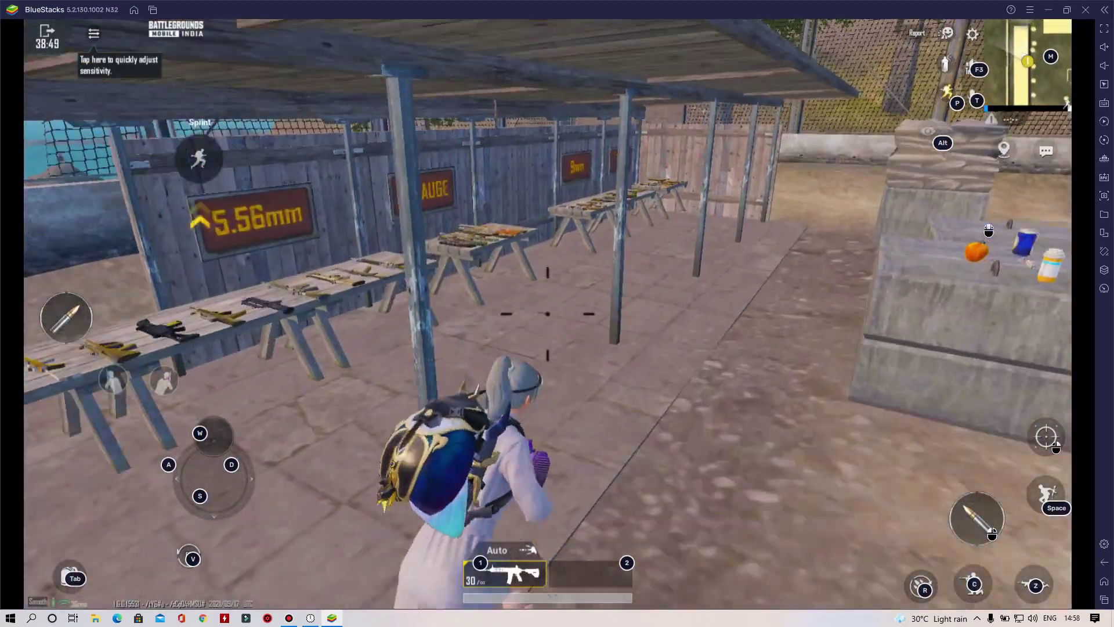
pyautogui.press('w')
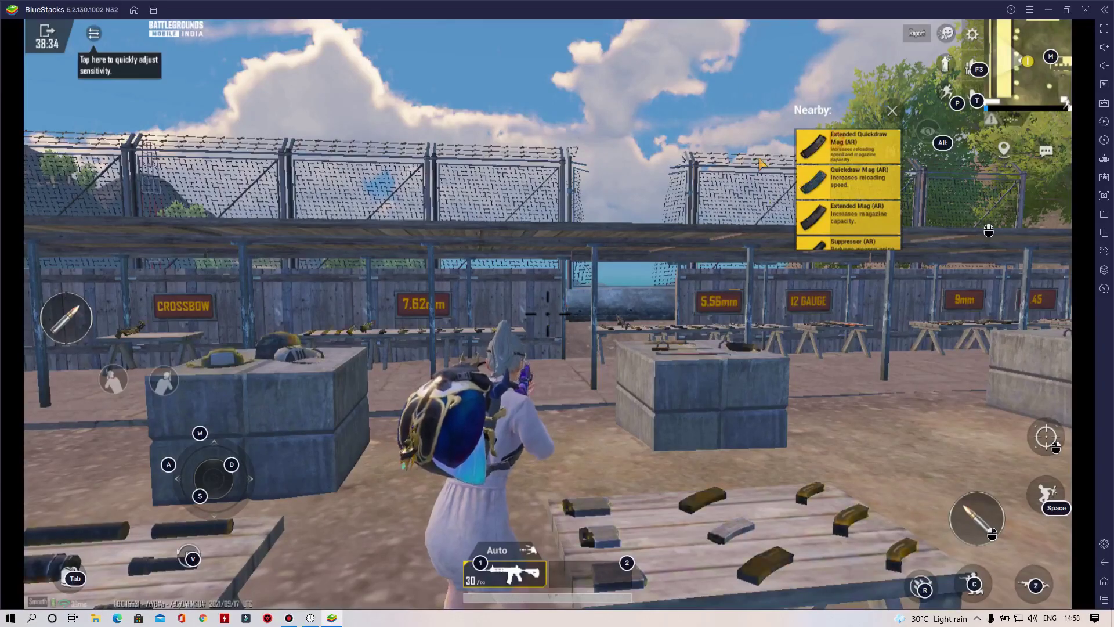
# Pick up the Extended Quickdraw Mag, then scope in and fire bursts at the range targets.
pyautogui.click(849, 146)
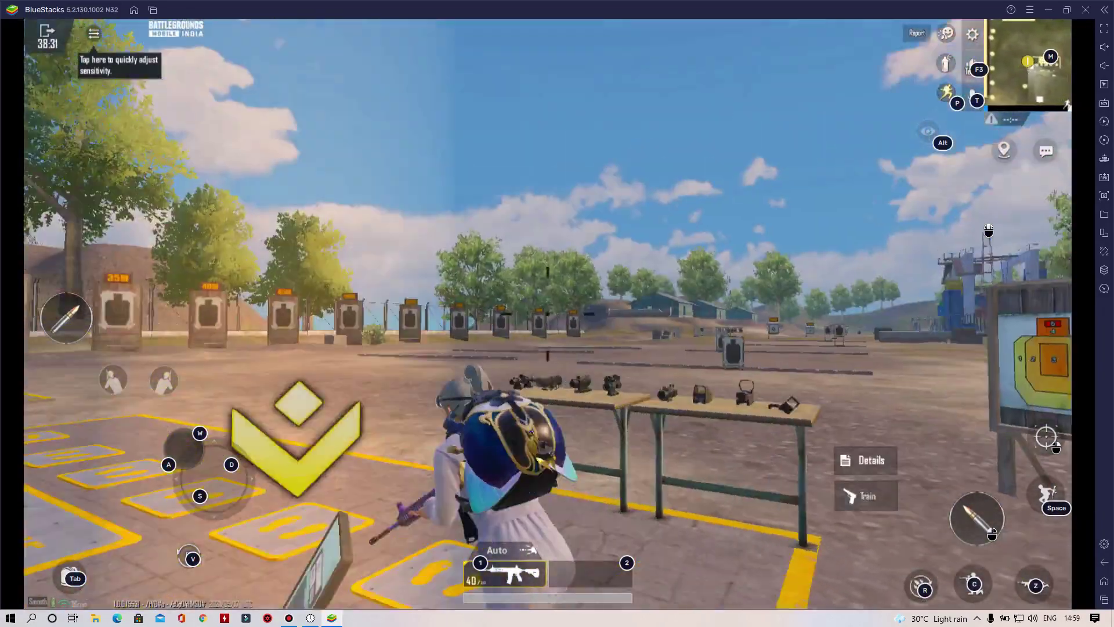
pyautogui.rightClick(557, 314)
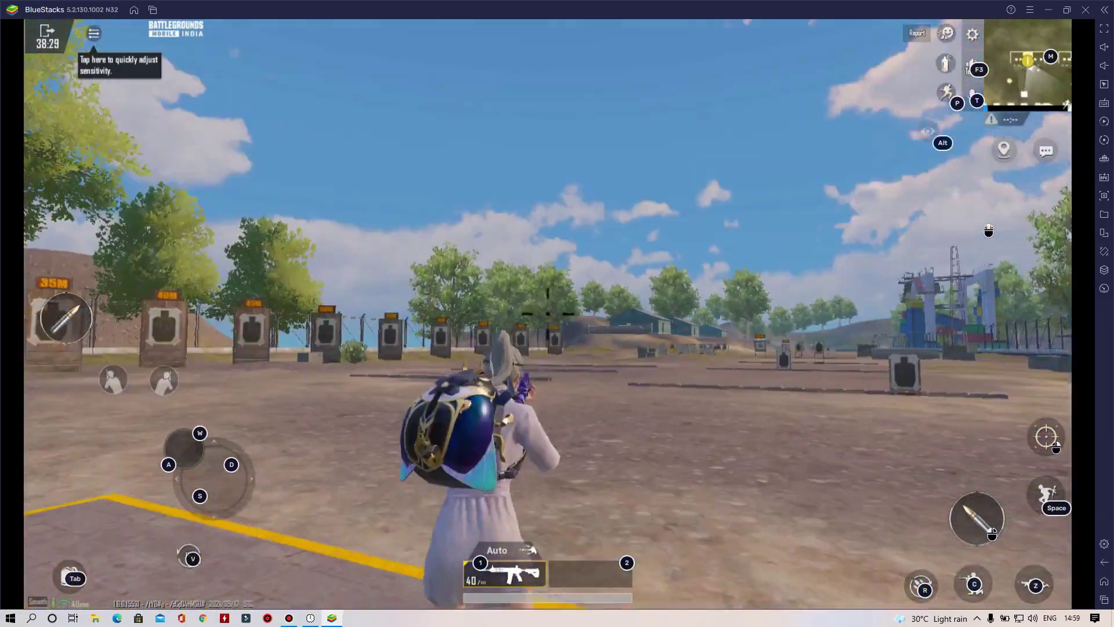
pyautogui.rightClick(558, 314)
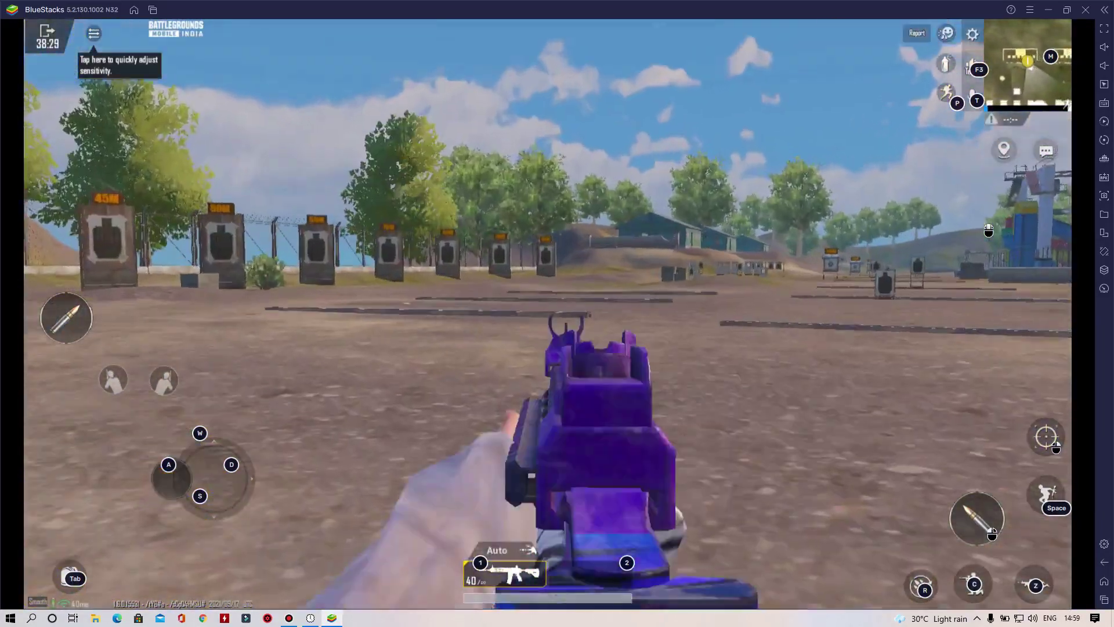
pyautogui.click(557, 314)
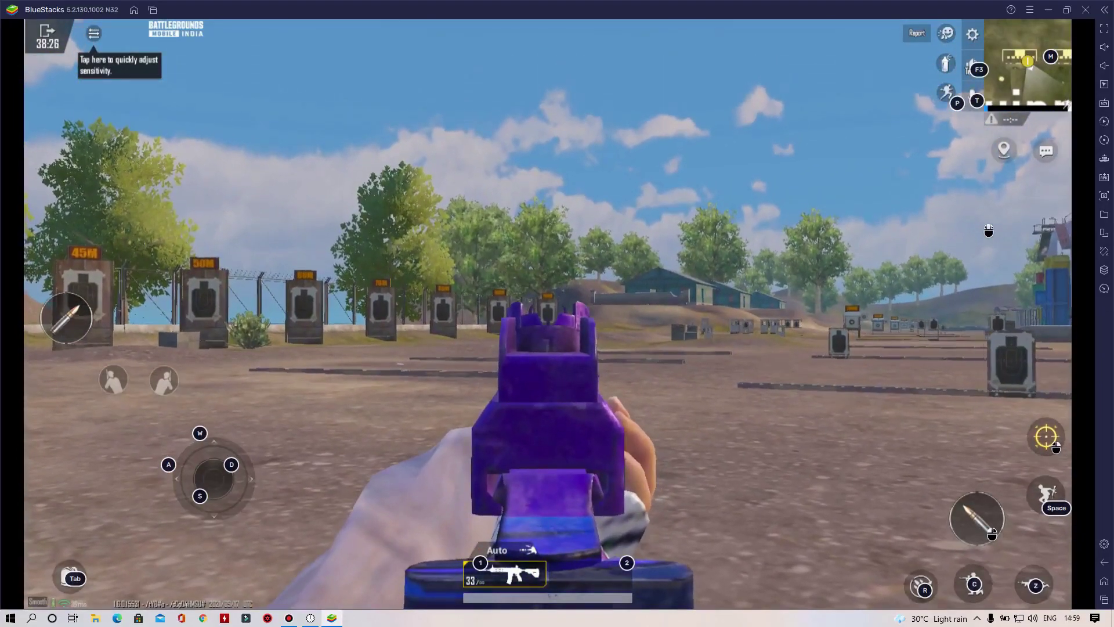
pyautogui.click(557, 314)
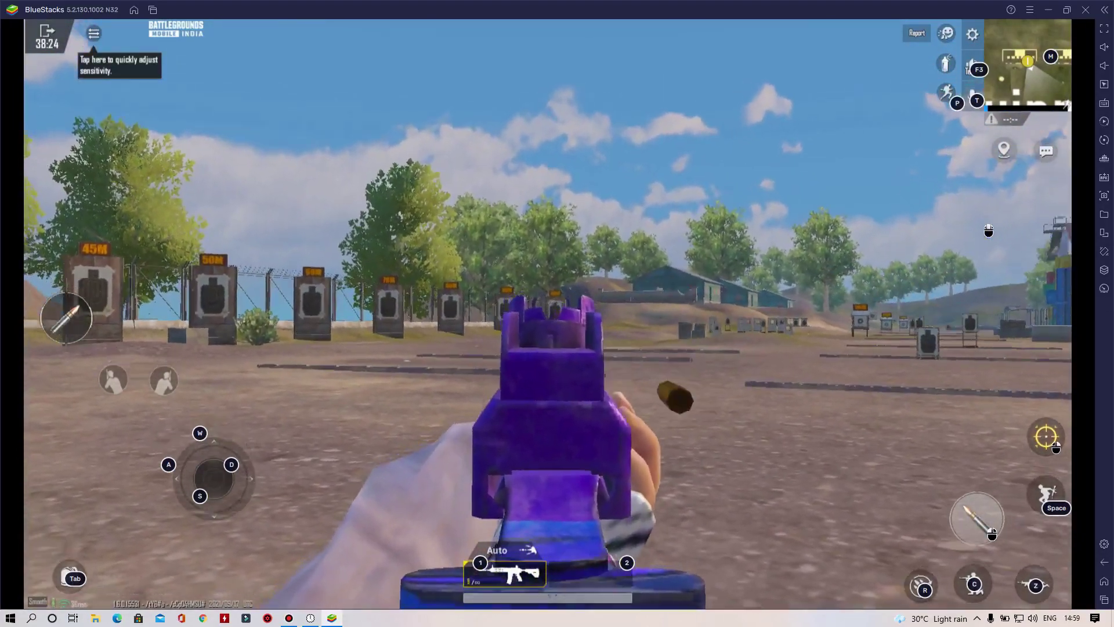
pyautogui.rightClick(557, 314)
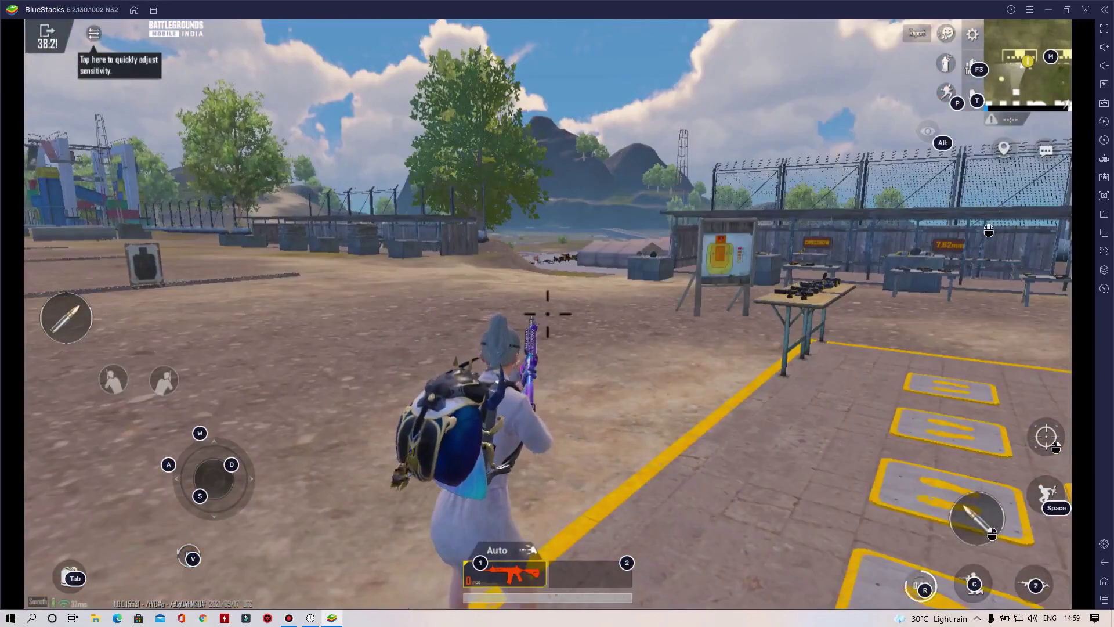
# Pick up the Red Dot Sight at the scope table, then open the game controls settings.
pyautogui.press('w')
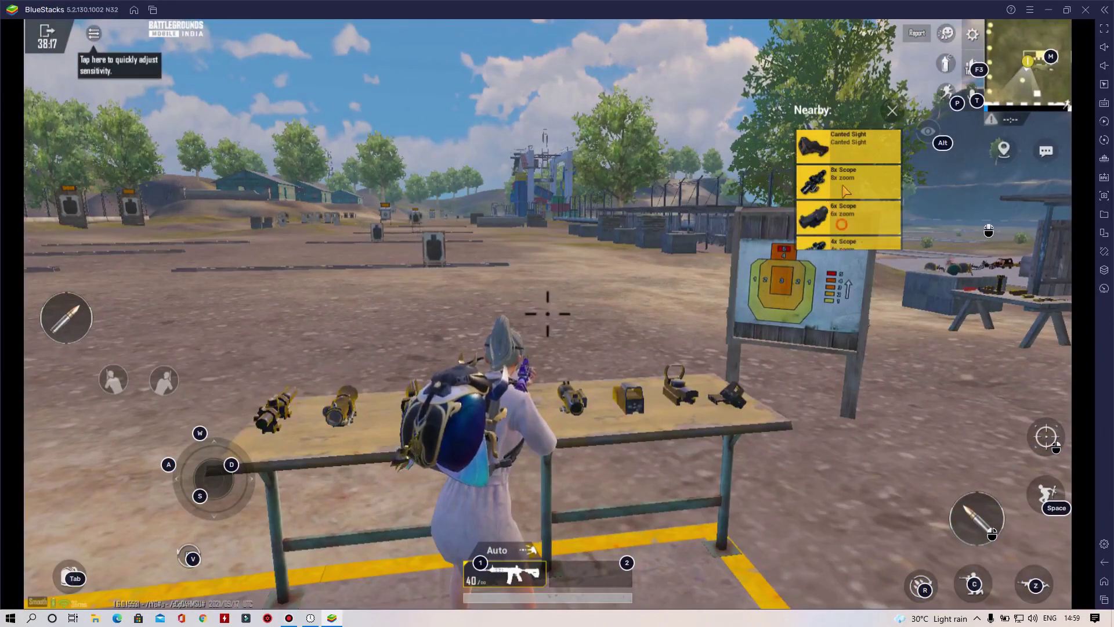
pyautogui.scroll(-3, 845, 192)
pyautogui.click(849, 227)
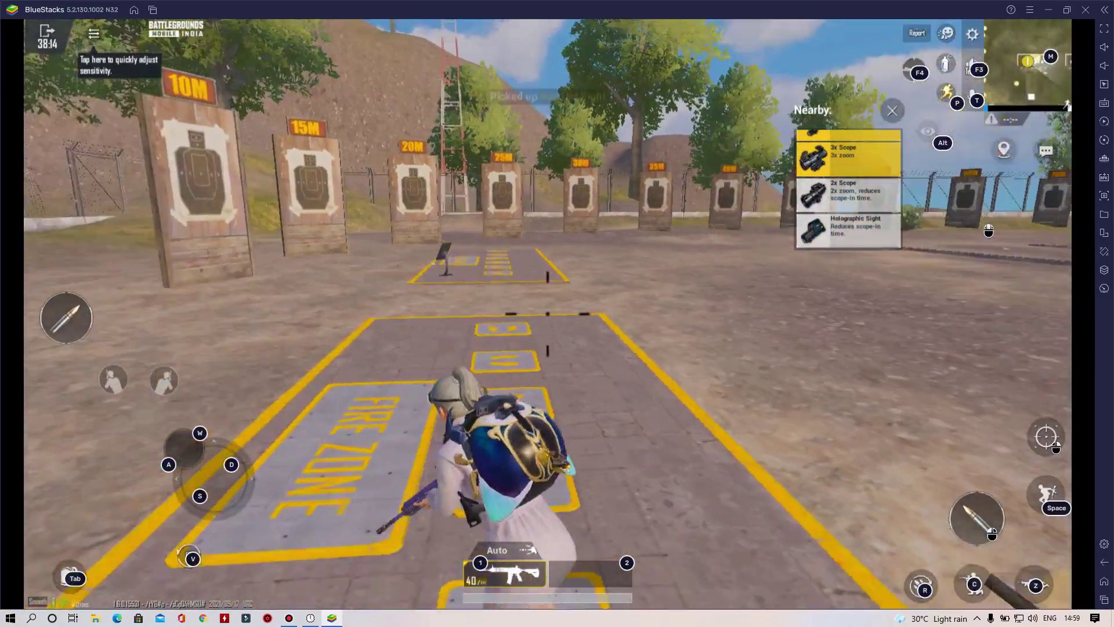
pyautogui.press('d')
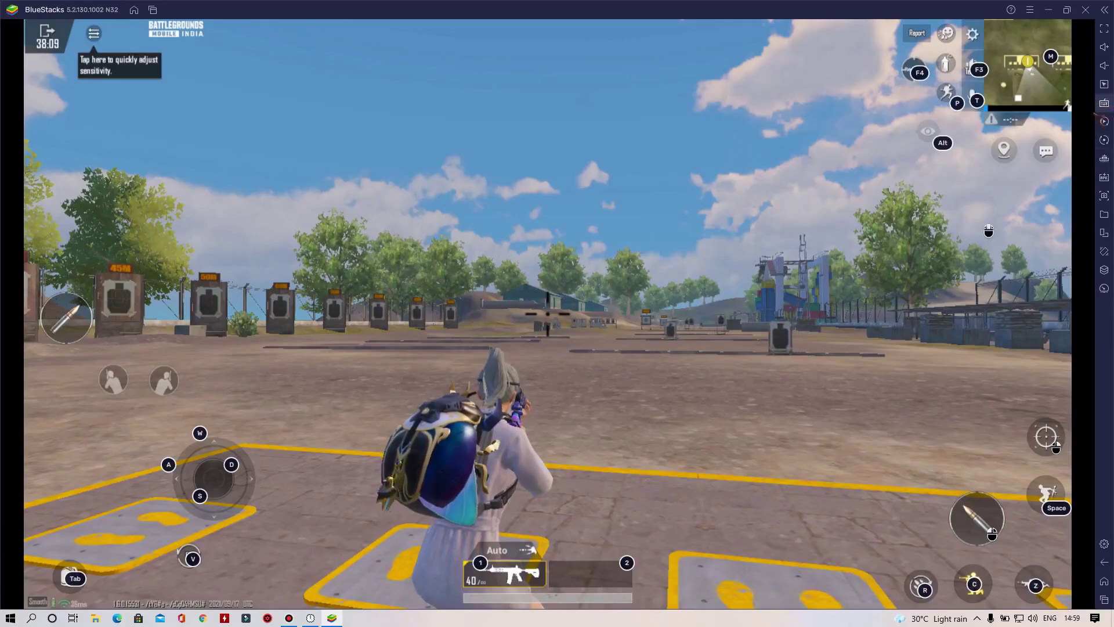
pyautogui.click(1104, 102)
# Shrink the emulator window and open the controls editor with Ctrl+Shift+A.
pyautogui.press('super+Down')
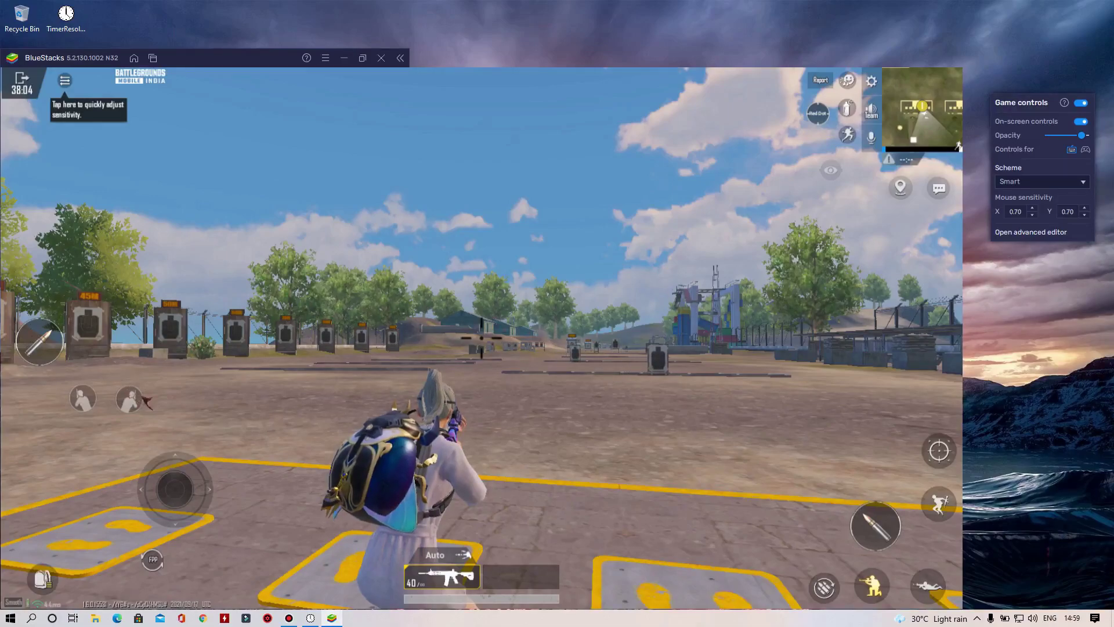
pyautogui.hotkey('ctrl', 'shift', 'a')
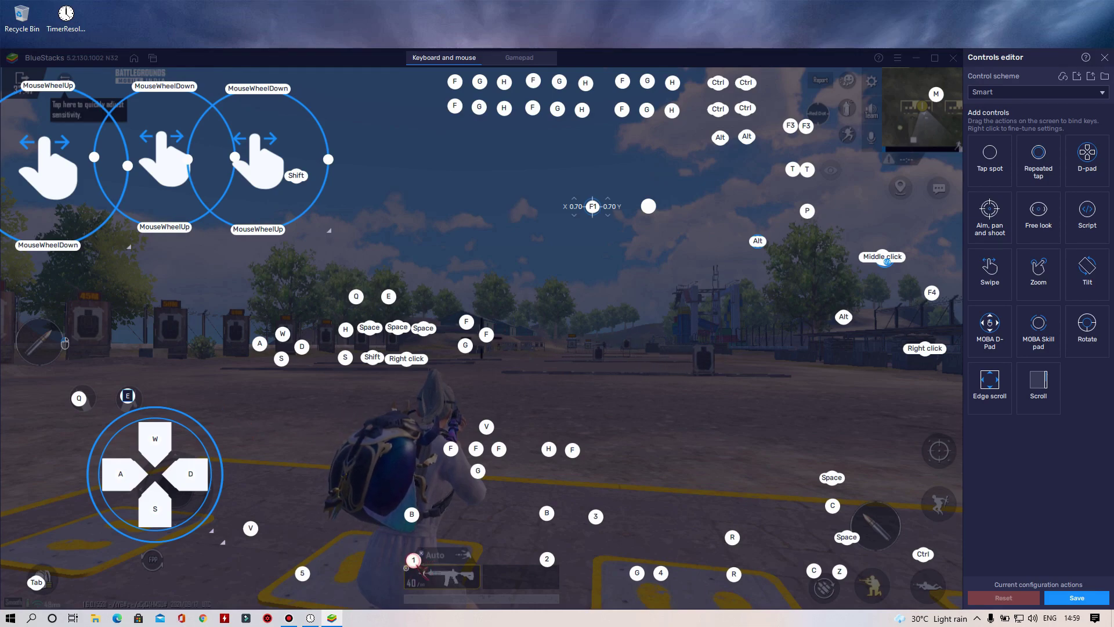
# Centre key 1 on weapon slot one, add a key 2 tap spot on slot two, and save.
pyautogui.moveTo(413, 560); pyautogui.dragTo(435, 573)
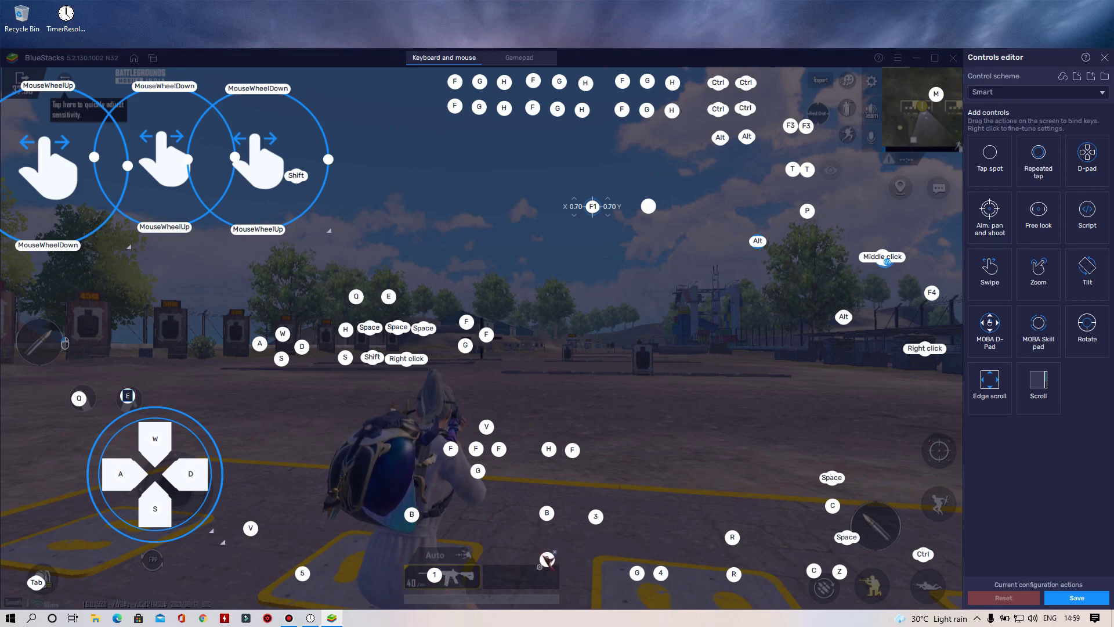
pyautogui.click(519, 573)
pyautogui.press('2')
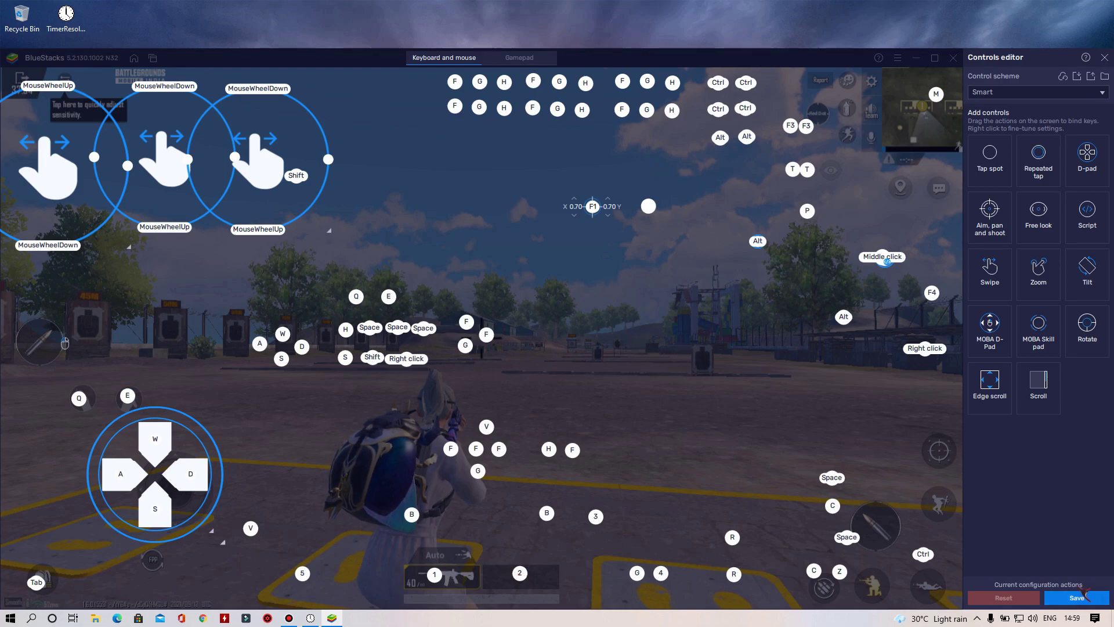
pyautogui.click(1084, 597)
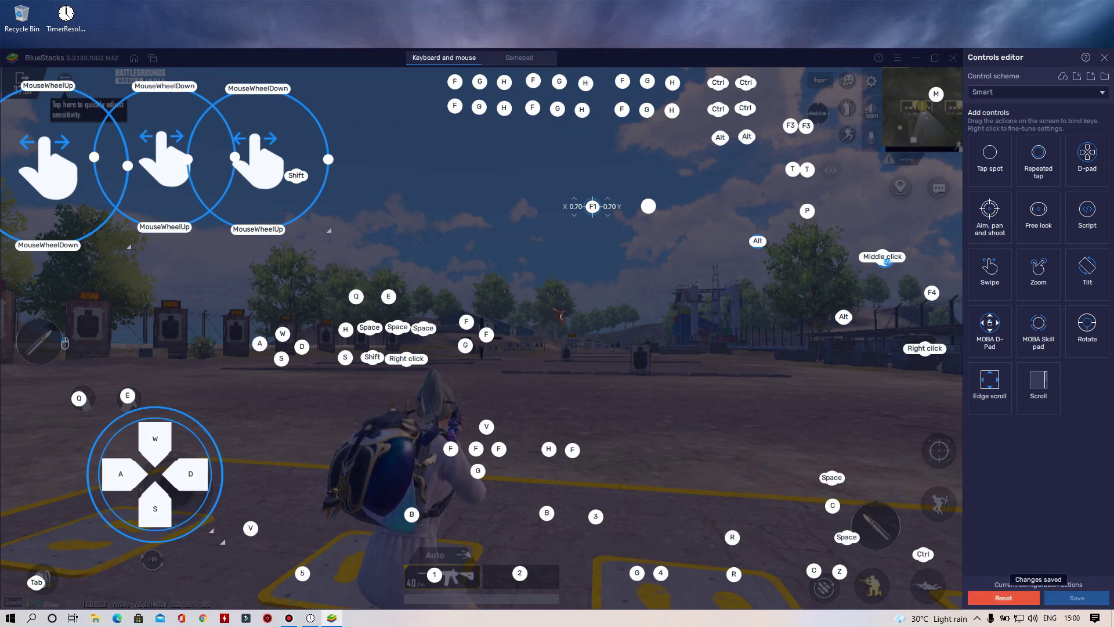
# Rebind the top-right tap spot to F1 and save the controls.
pyautogui.click(593, 206)
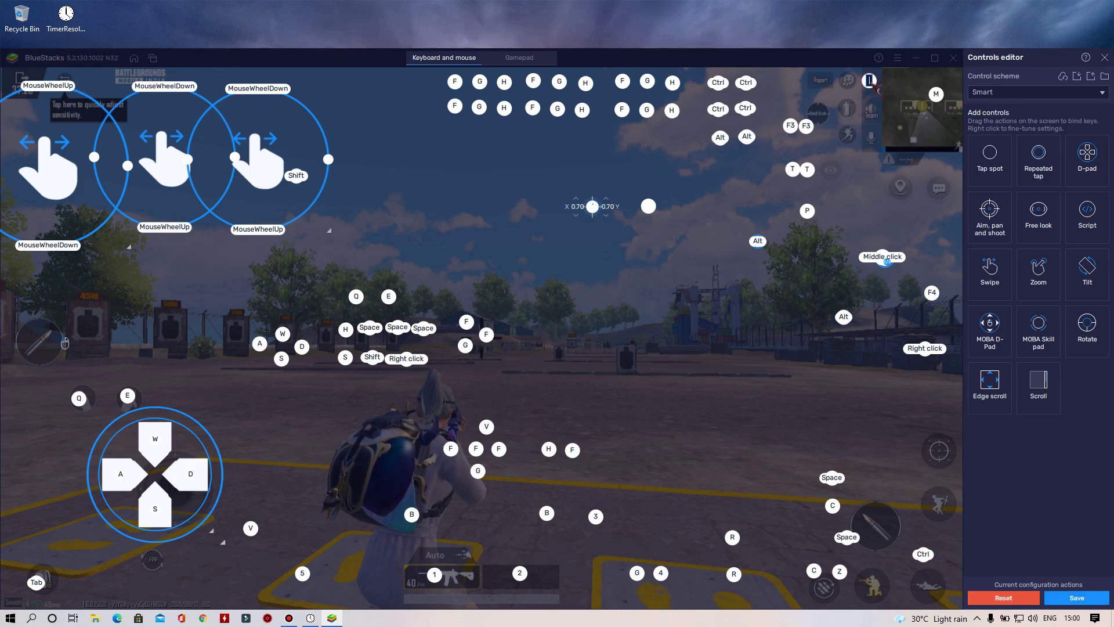
pyautogui.press('F1')
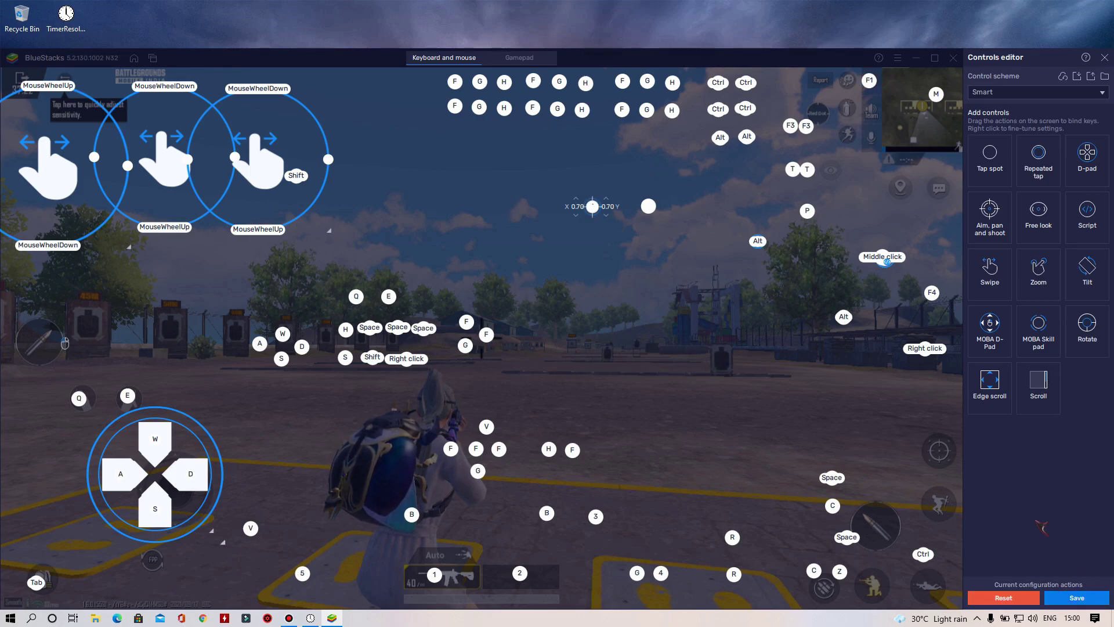
pyautogui.click(1077, 598)
# Leave the editor, scope and fire at the targets, then holster with X and run forward.
pyautogui.click(1104, 57)
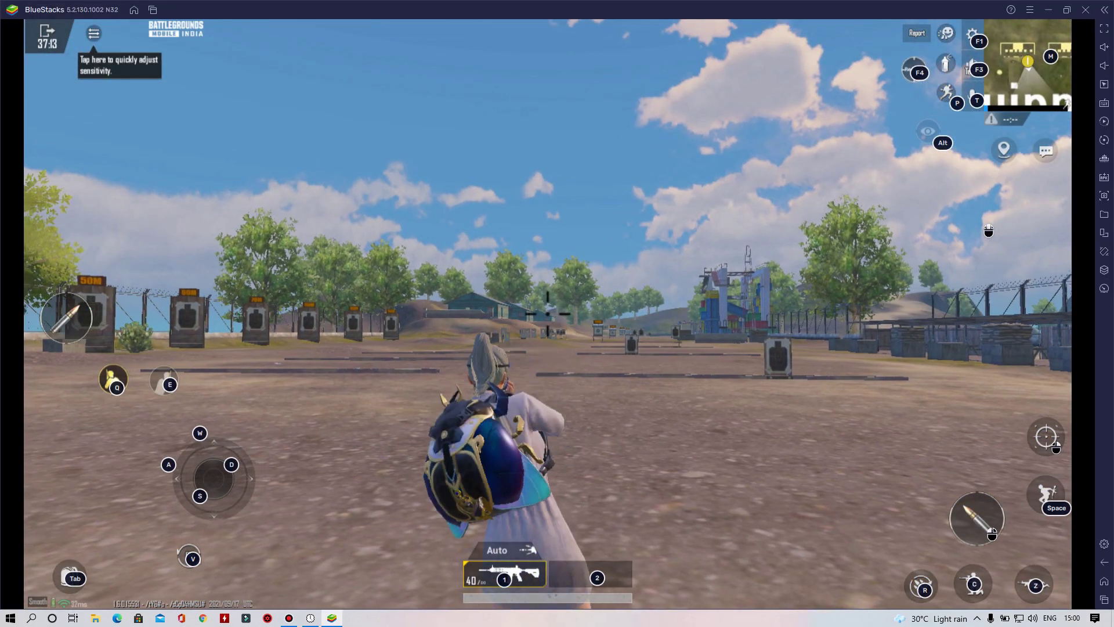
pyautogui.rightClick(557, 314)
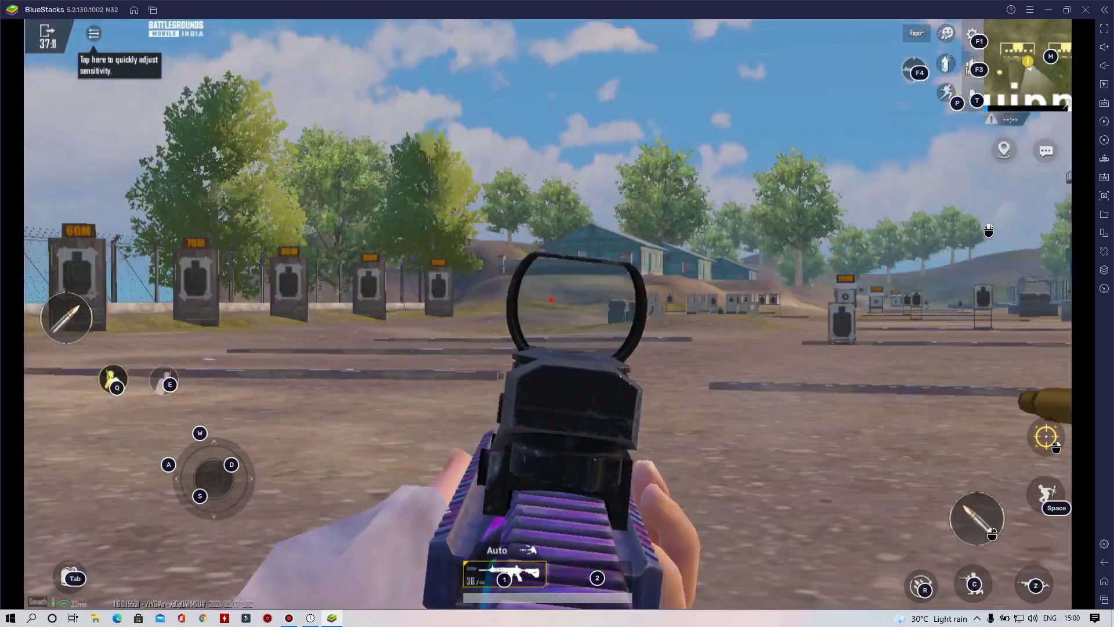
pyautogui.click(557, 313)
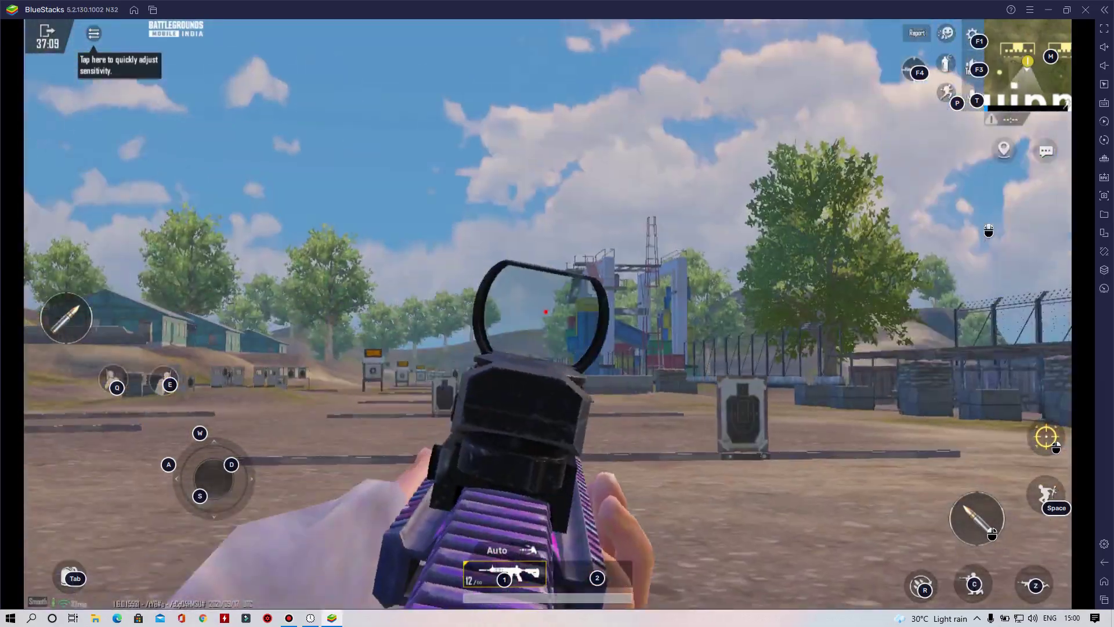
pyautogui.rightClick(557, 314)
pyautogui.press('x')
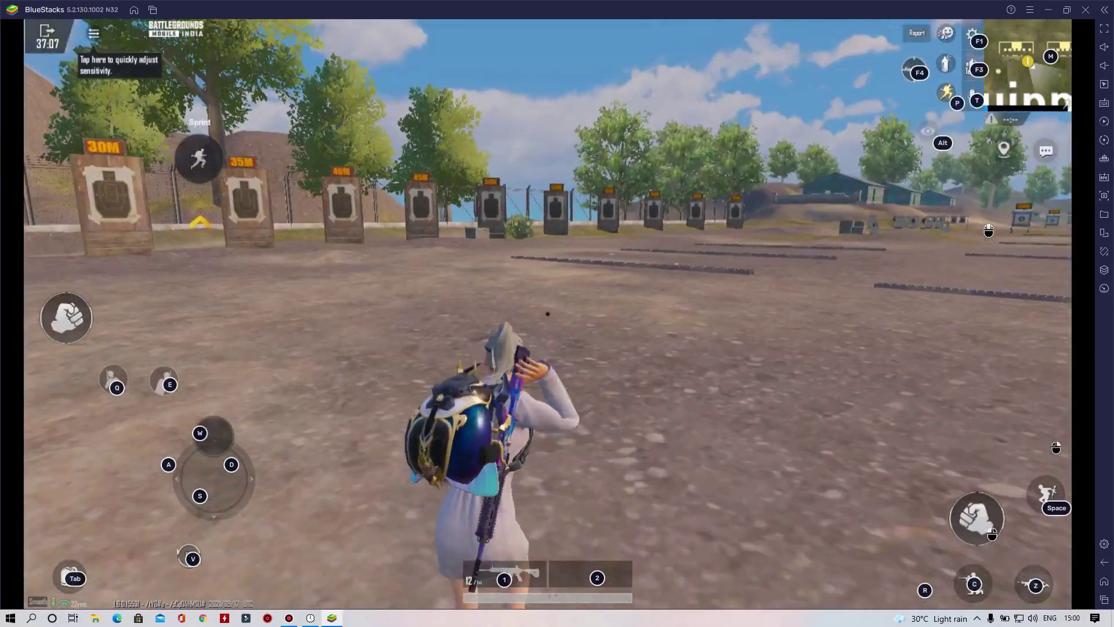
pyautogui.press('w')
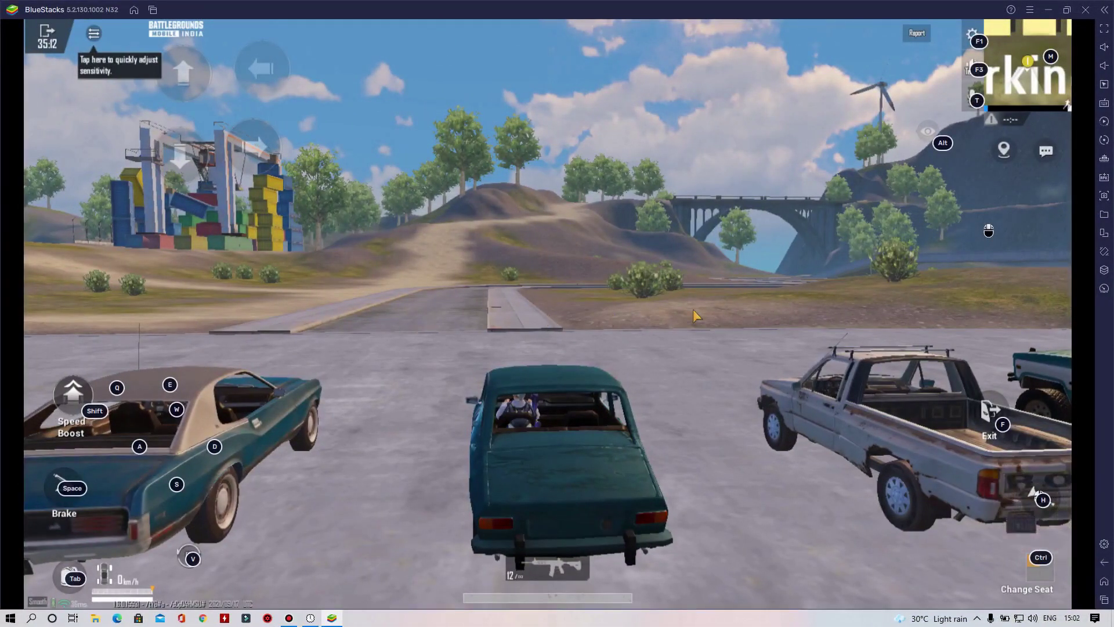
# Choose the Single Joystick layout in the game's Vehicle settings, briefly viewing its customise screen.
pyautogui.click(981, 40)
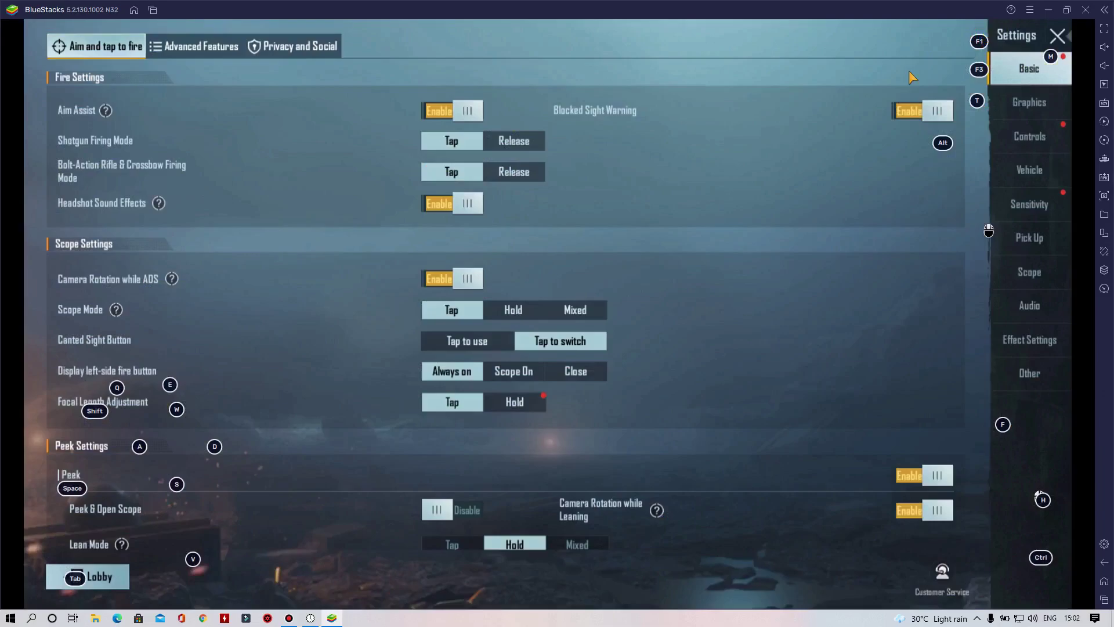
pyautogui.click(1036, 169)
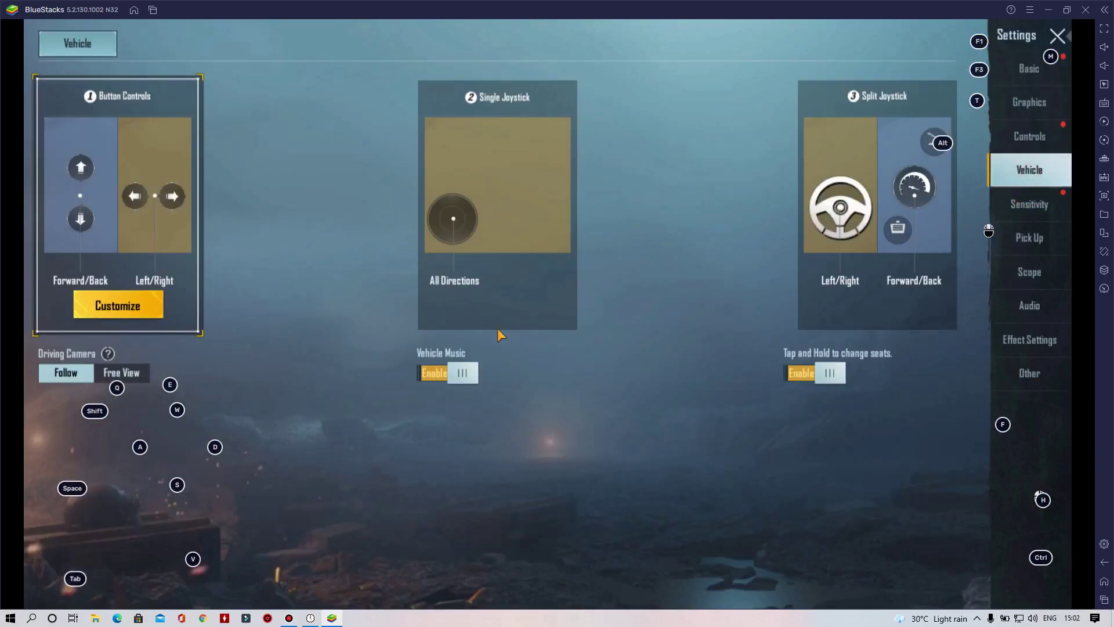
pyautogui.click(505, 154)
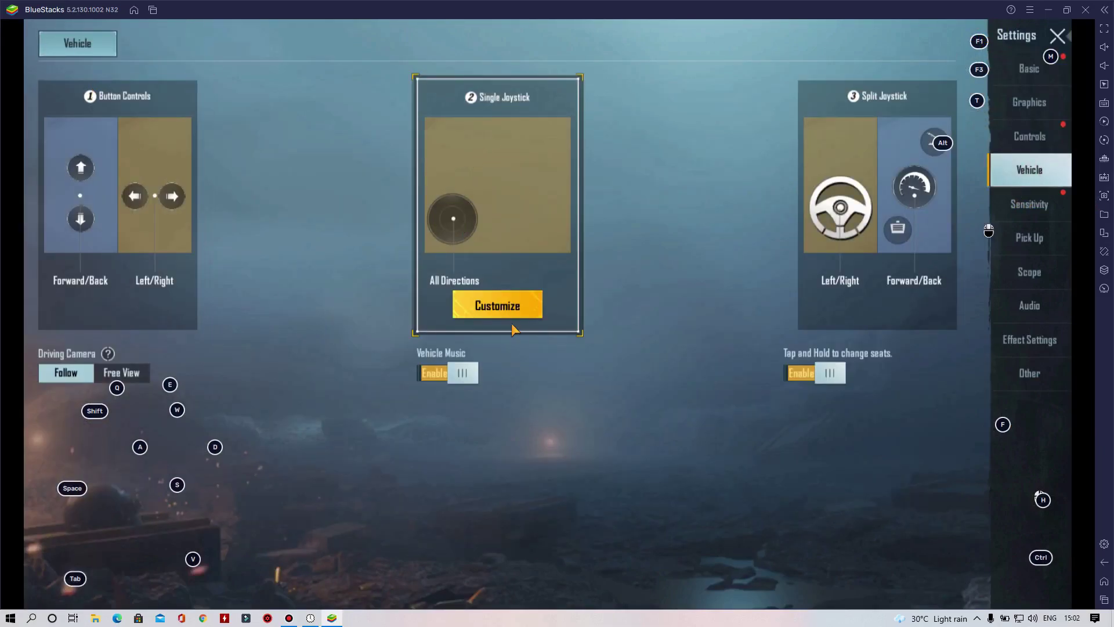
pyautogui.click(504, 310)
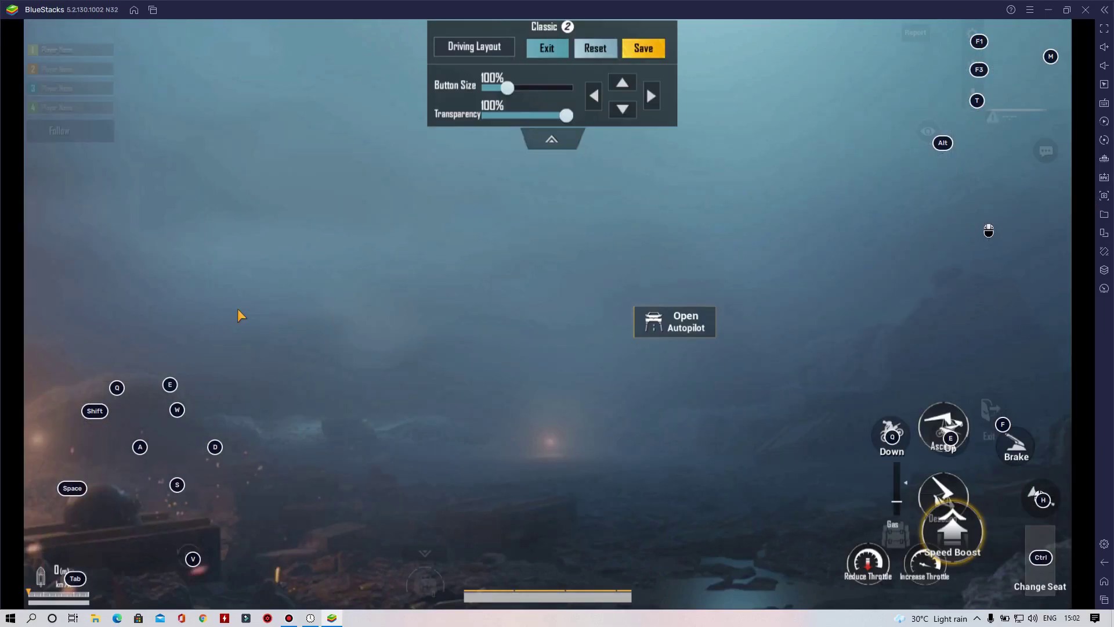
pyautogui.click(546, 51)
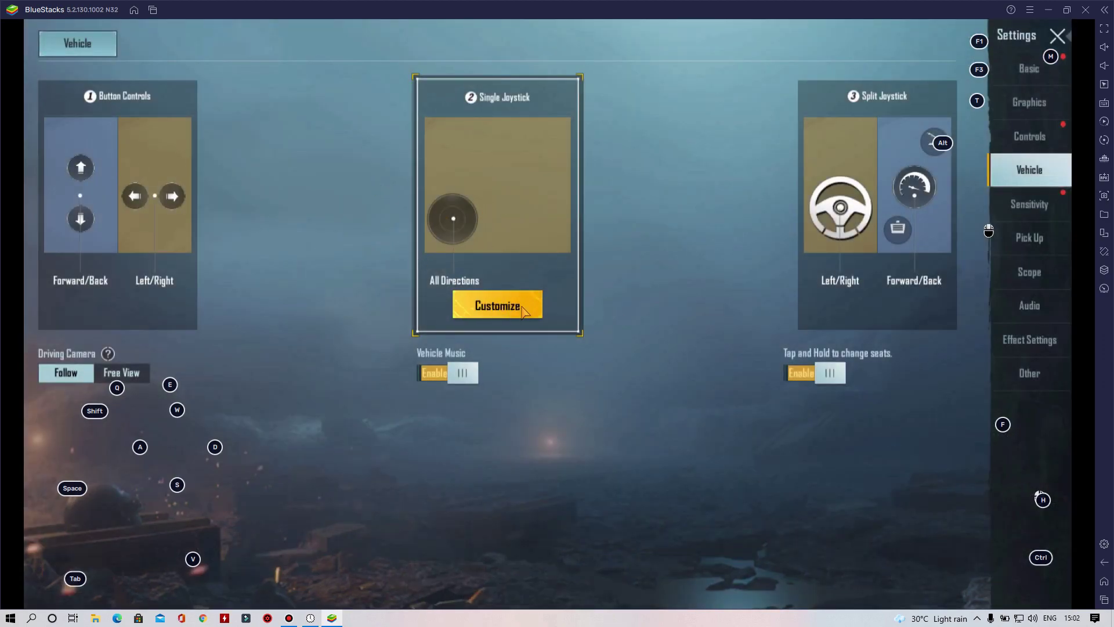
# Drive the car around the training ground with WASD steering and a Shift speed boost.
pyautogui.click(1057, 40)
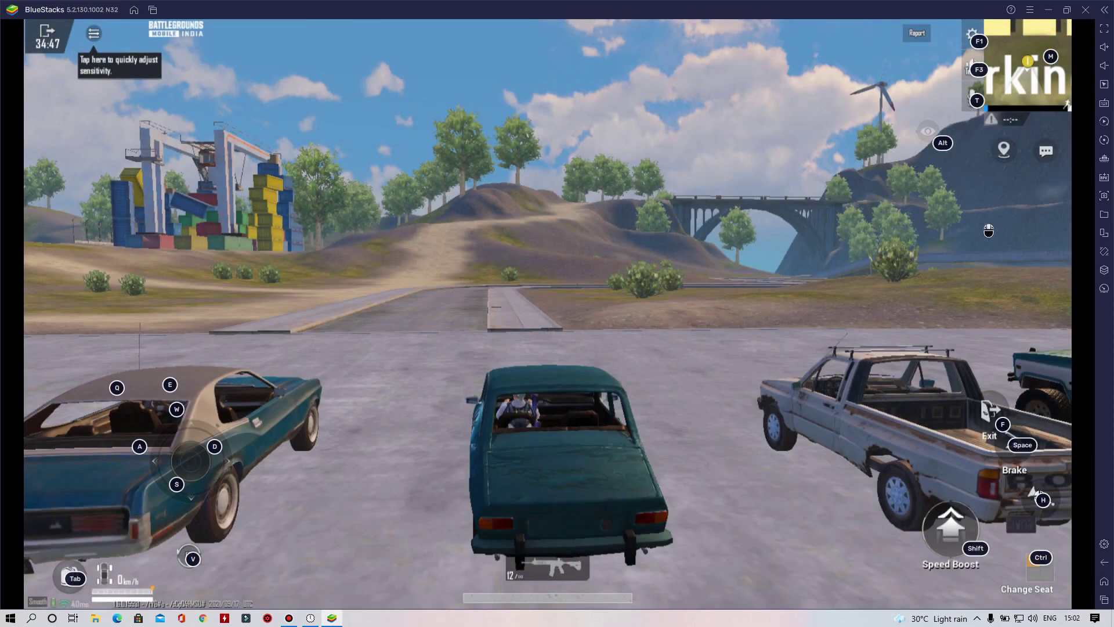
pyautogui.press('w')
pyautogui.press('d')
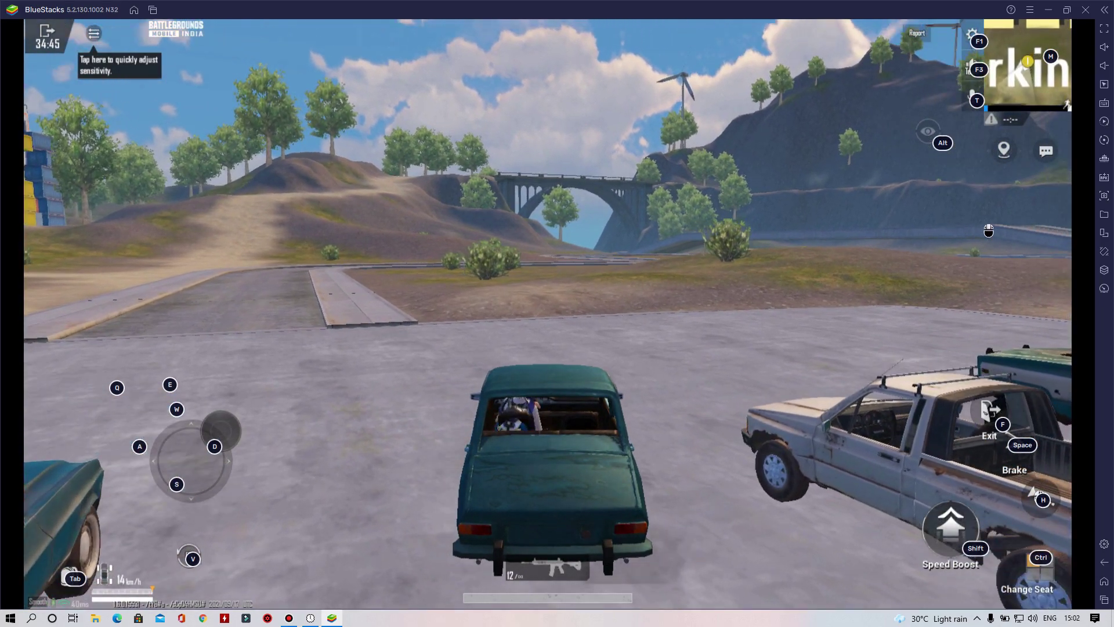
pyautogui.press('shift')
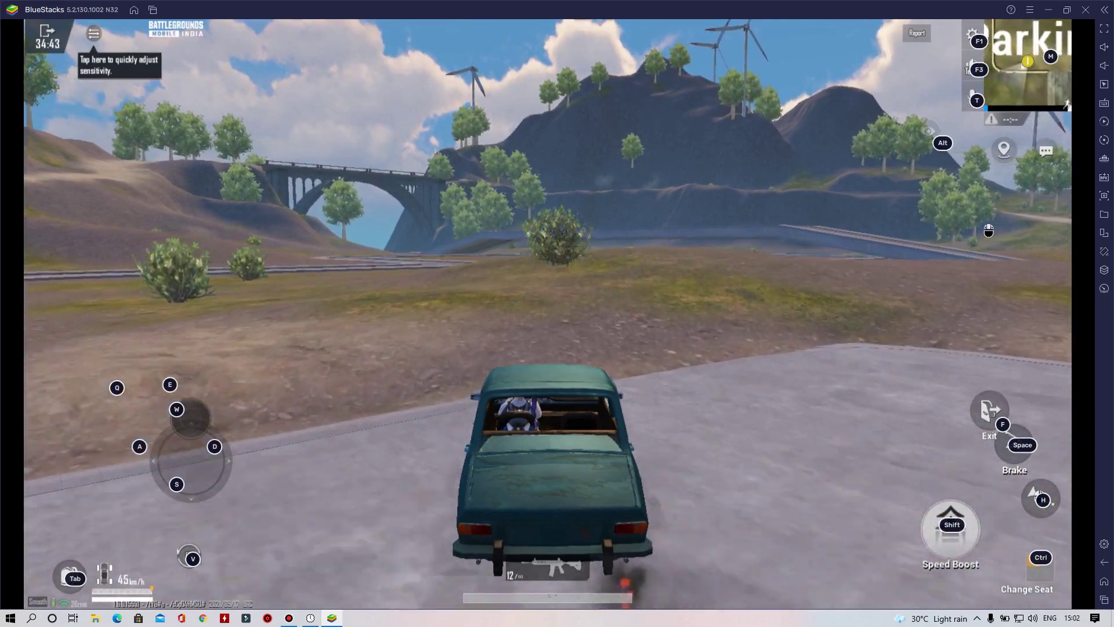
pyautogui.press('a')
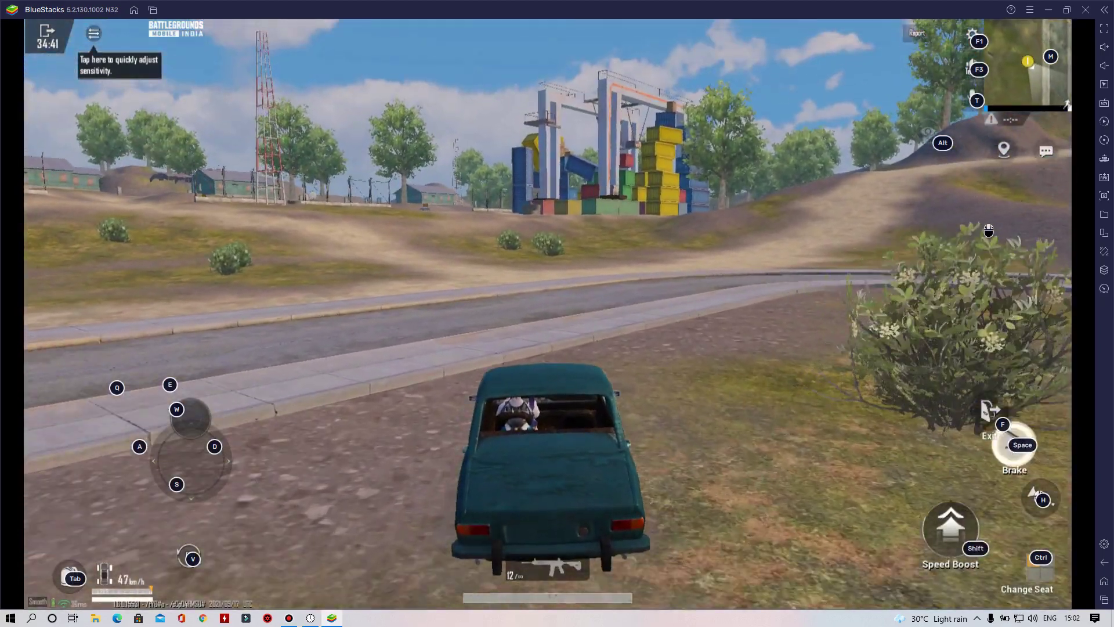
pyautogui.press('d')
pyautogui.press('a')
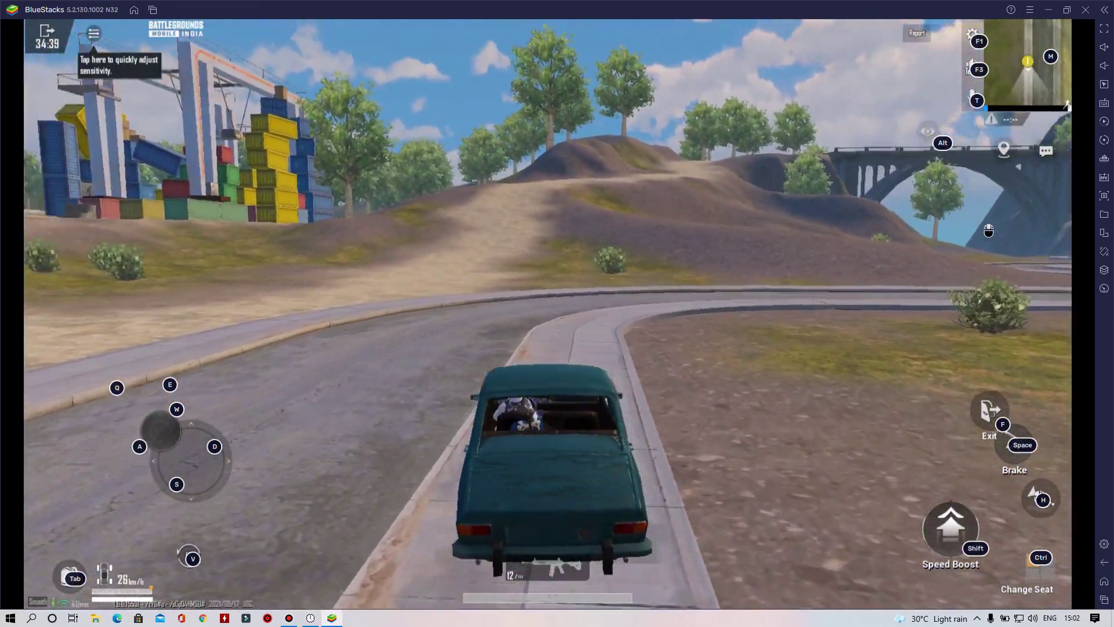
pyautogui.press('a')
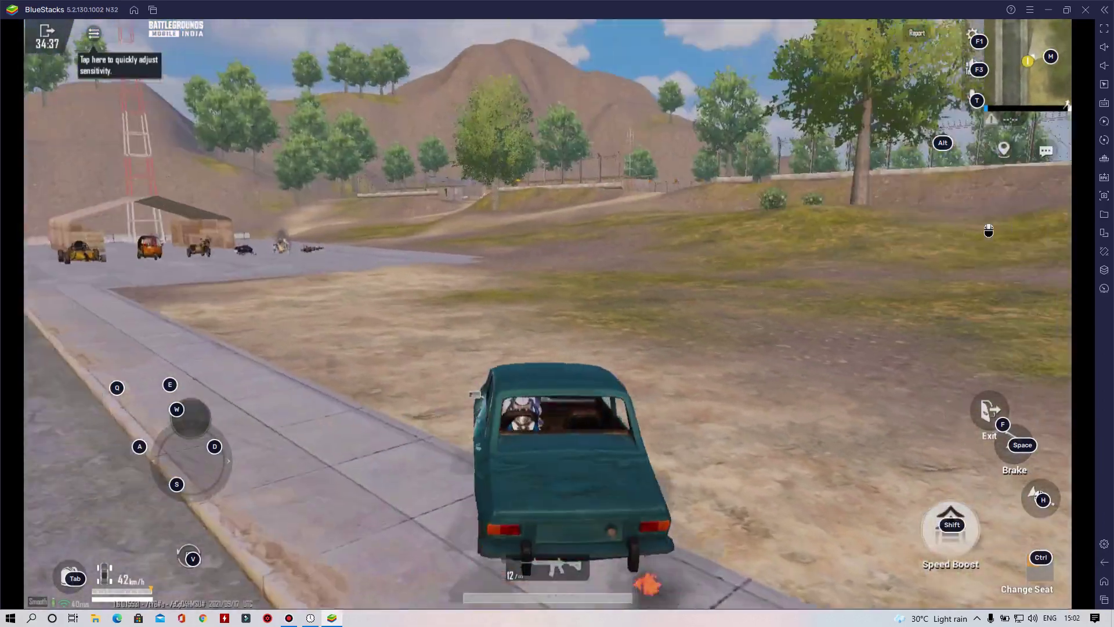
pyautogui.press('d')
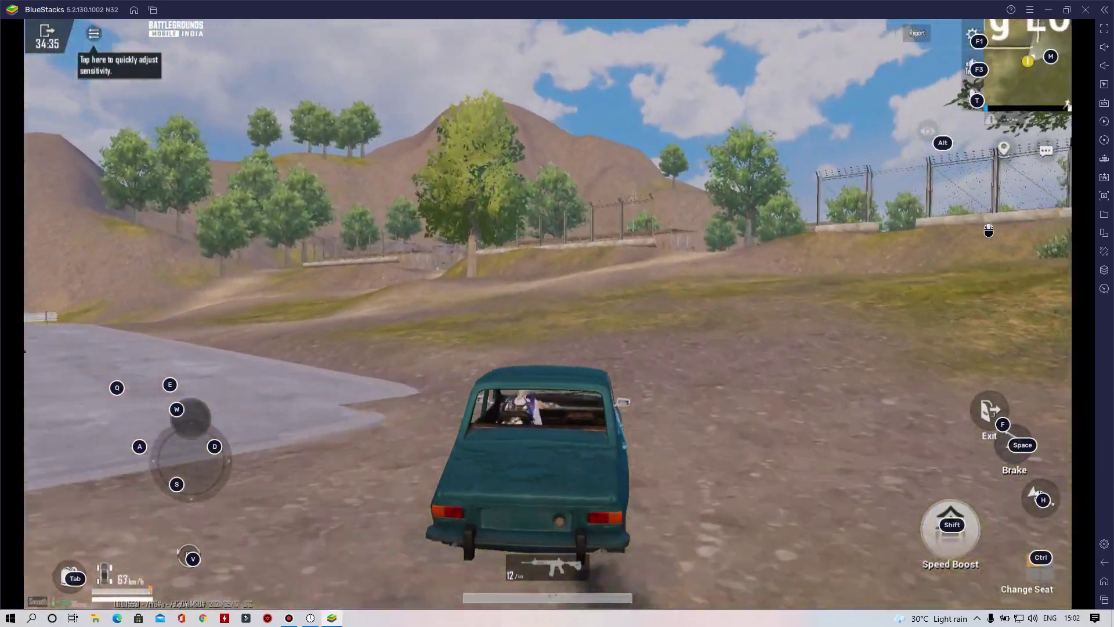
pyautogui.press('d')
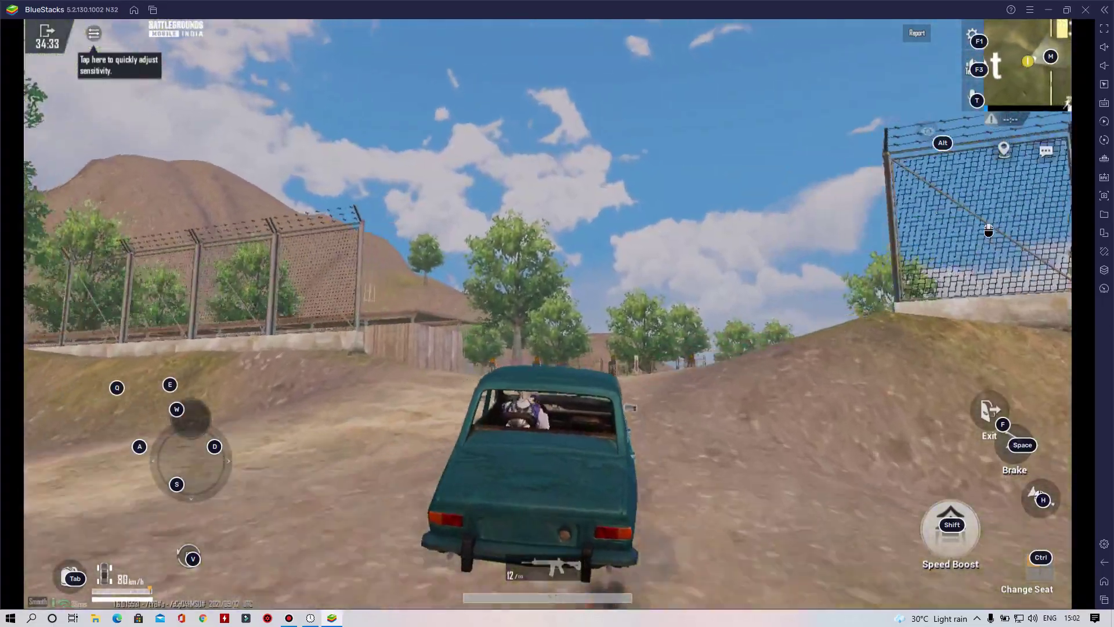
pyautogui.press('a')
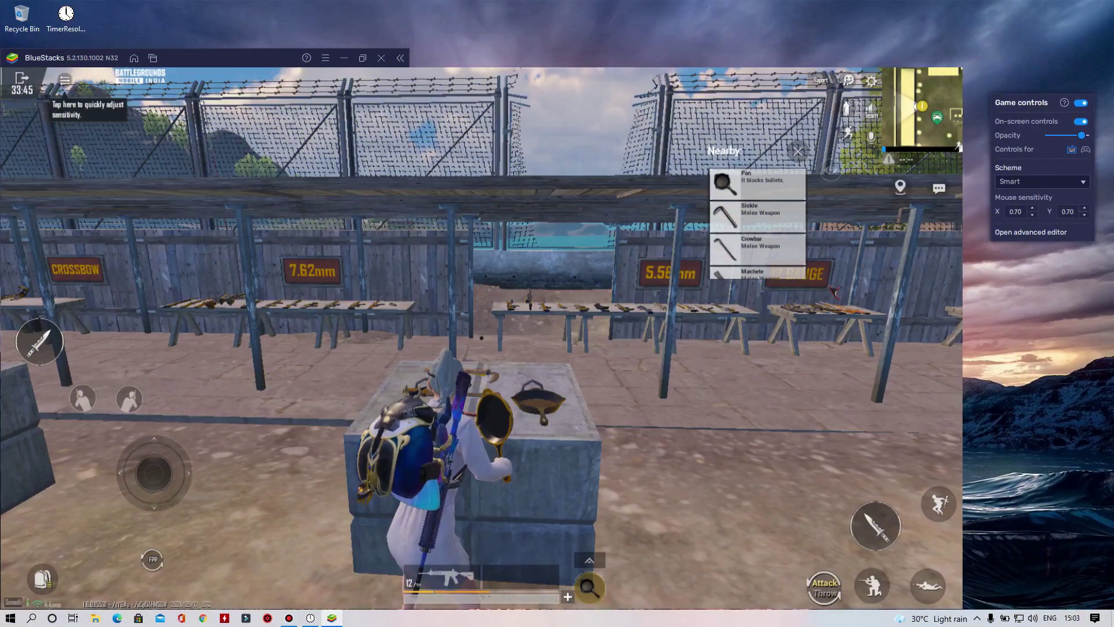
# Bind F, G and H to the Pan, Sickle and Crowbar Nearby rows and save.
pyautogui.hotkey('ctrl', 'shift', 'a')
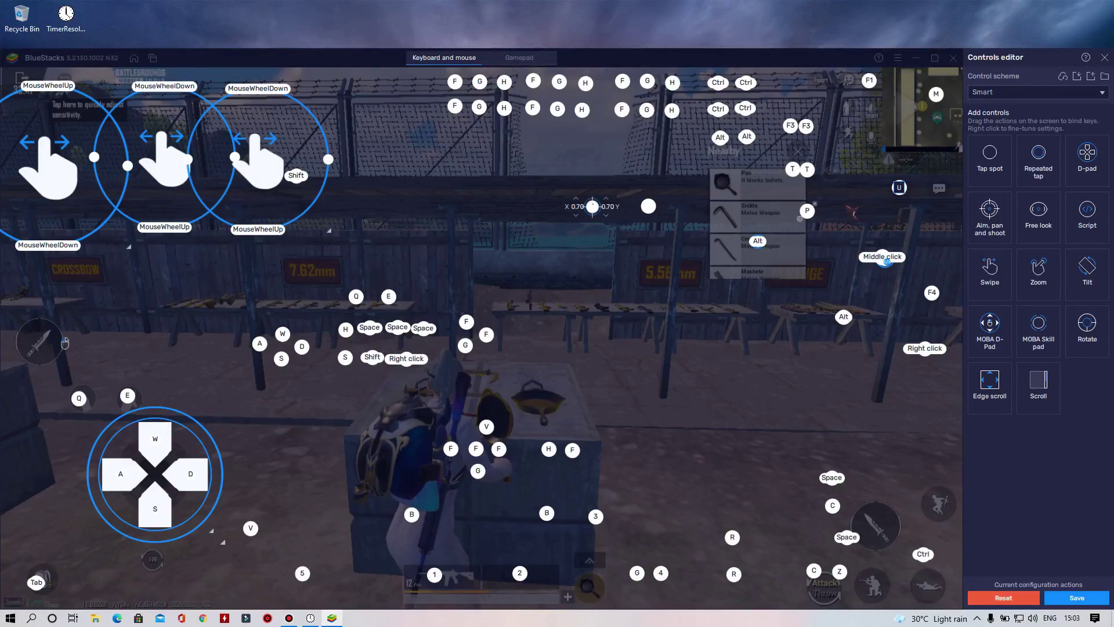
pyautogui.click(750, 189)
pyautogui.press('f')
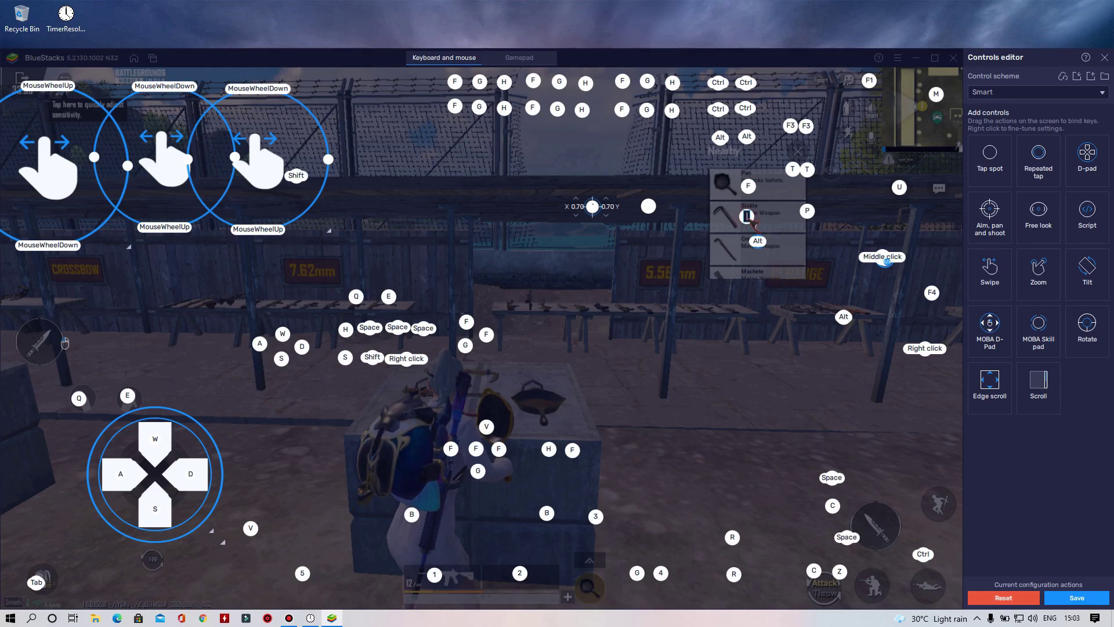
pyautogui.press('g')
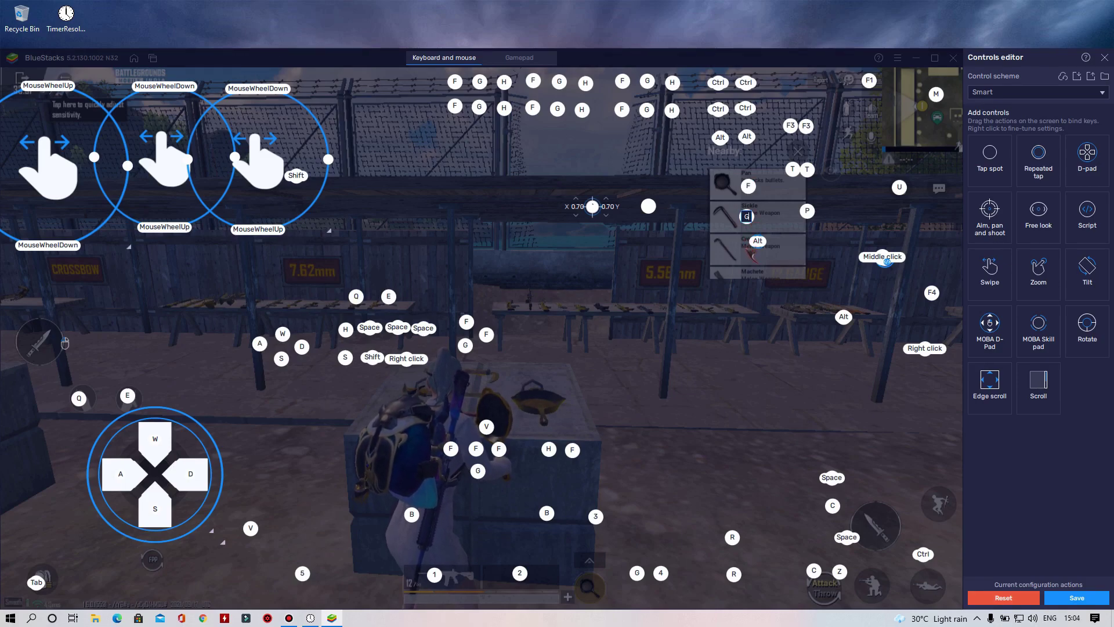
pyautogui.click(746, 217)
pyautogui.click(746, 251)
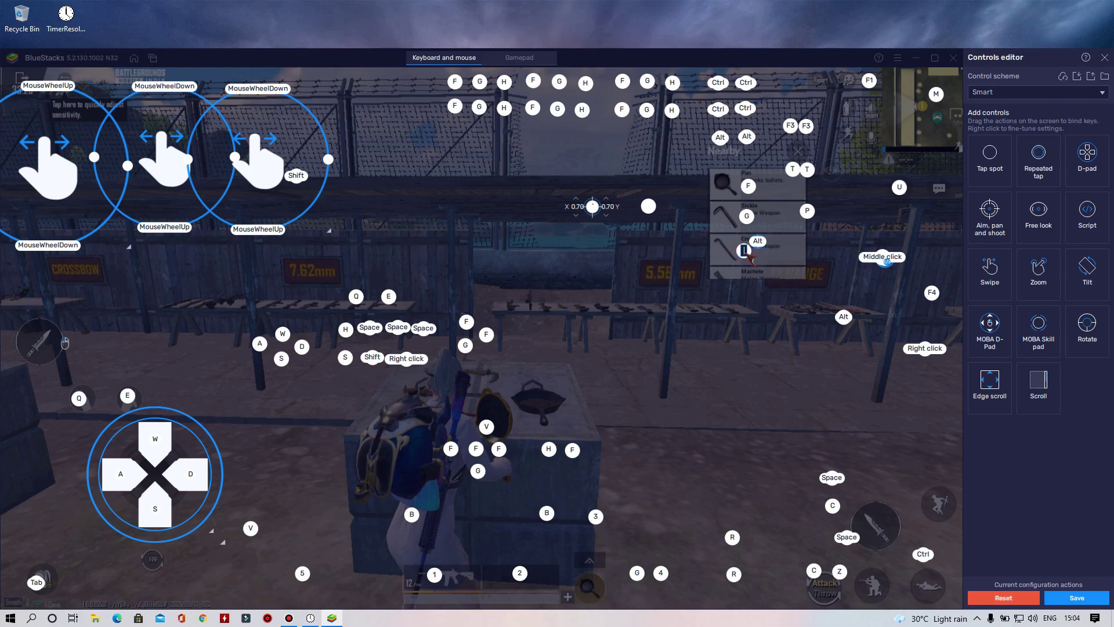
pyautogui.press('h')
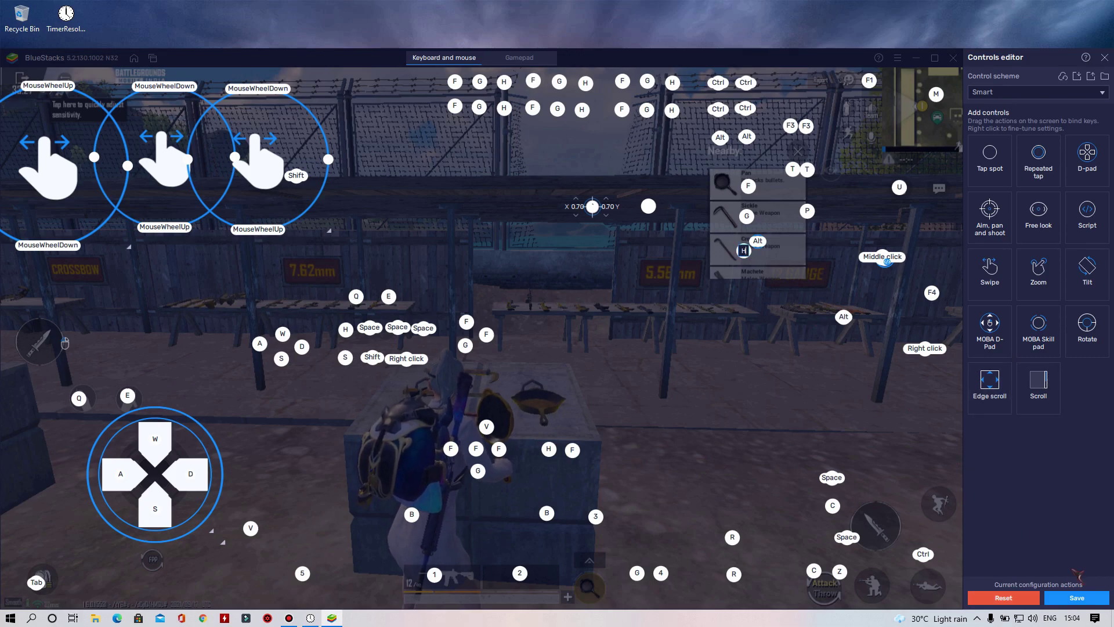
pyautogui.click(1090, 598)
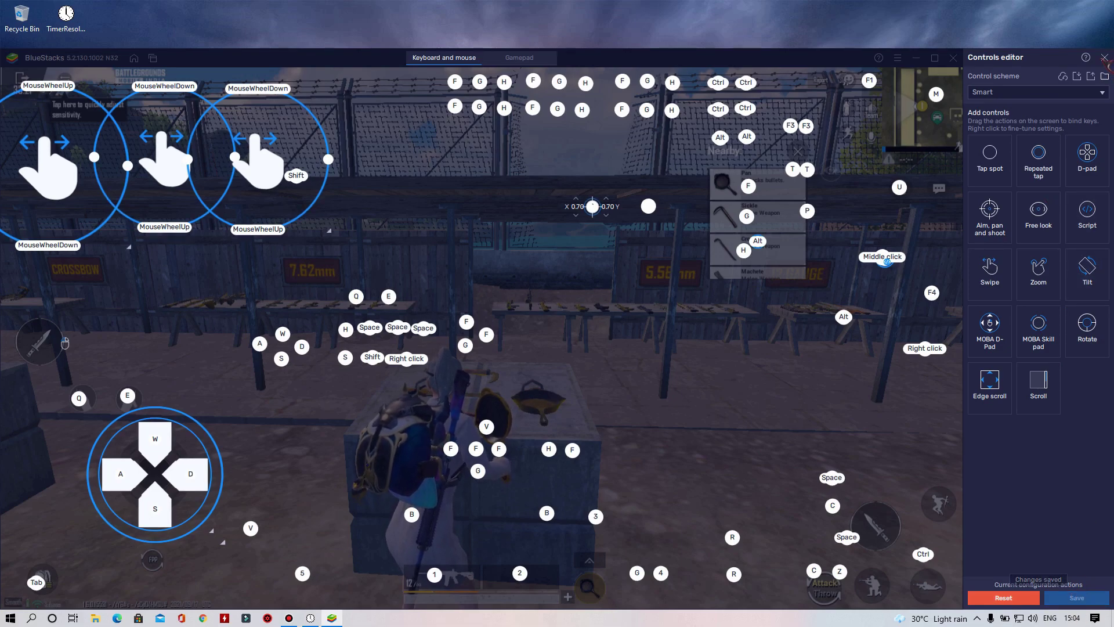
pyautogui.click(1104, 58)
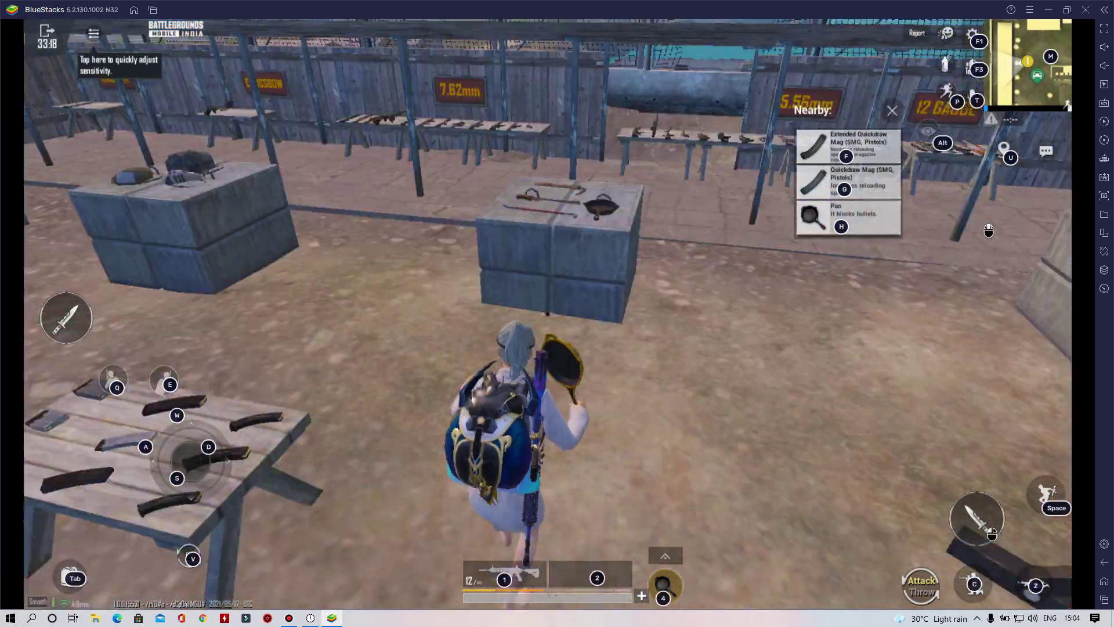
# In fullscreen, run to the shooting range and equip the slot-1 rifle.
pyautogui.press('F11')
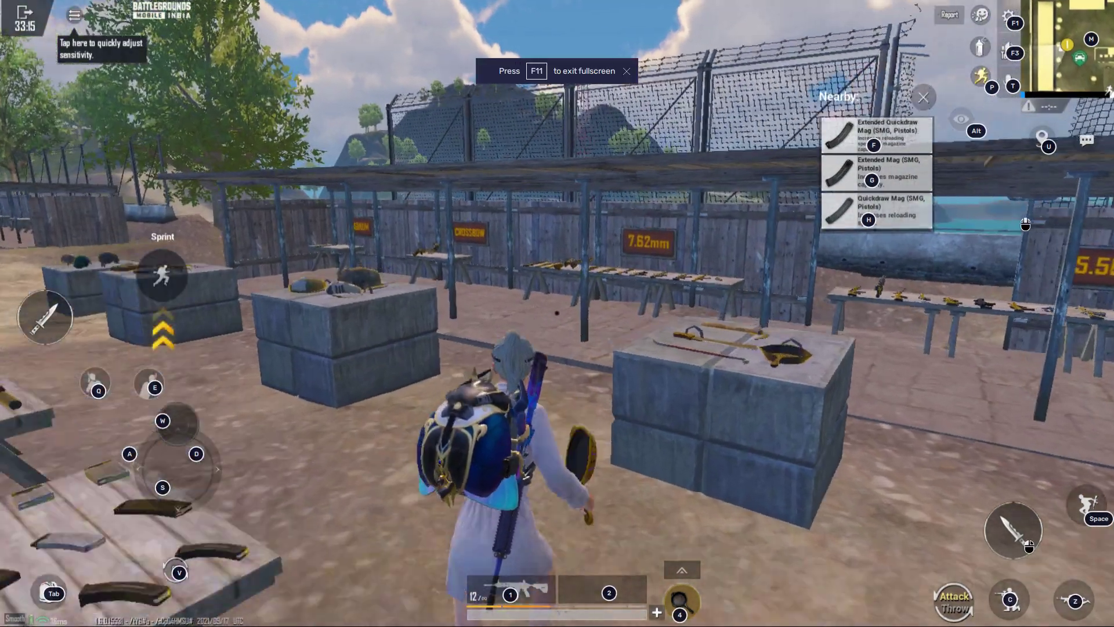
pyautogui.press('w')
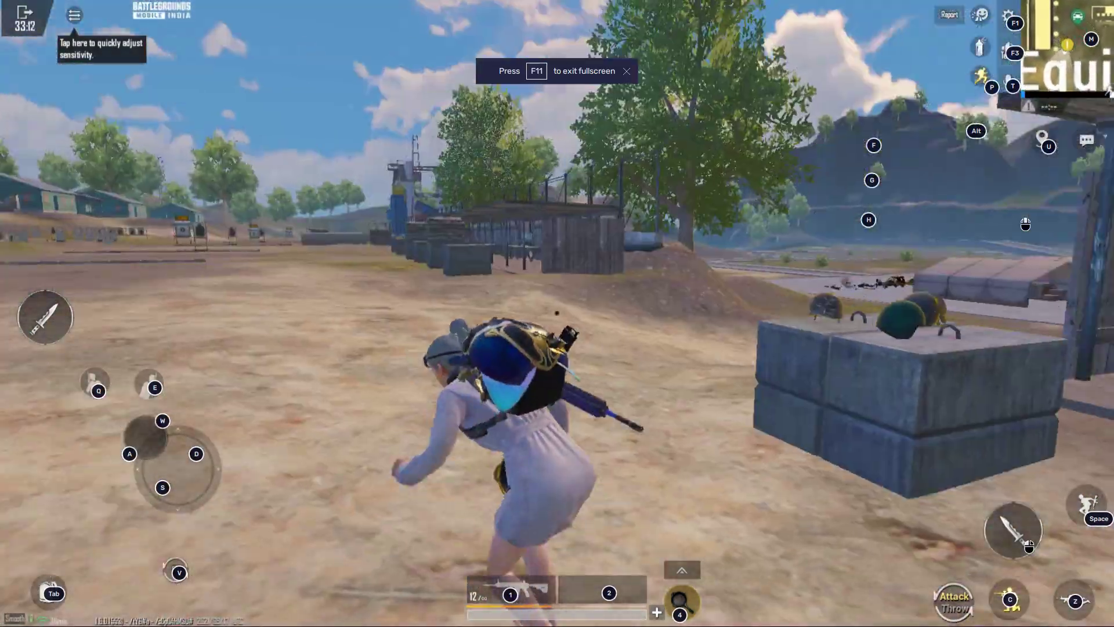
pyautogui.press('w')
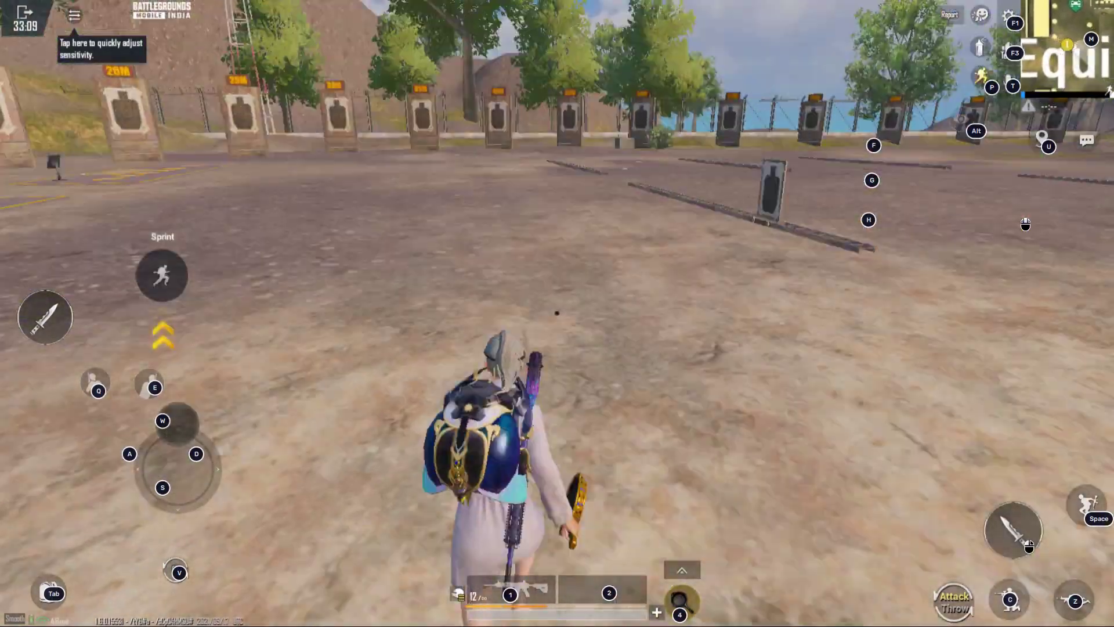
pyautogui.press('1')
# Aim down the red-dot sight, fire, reload with R, peek-fire with E, then leave fullscreen.
pyautogui.rightClick(1025, 224)
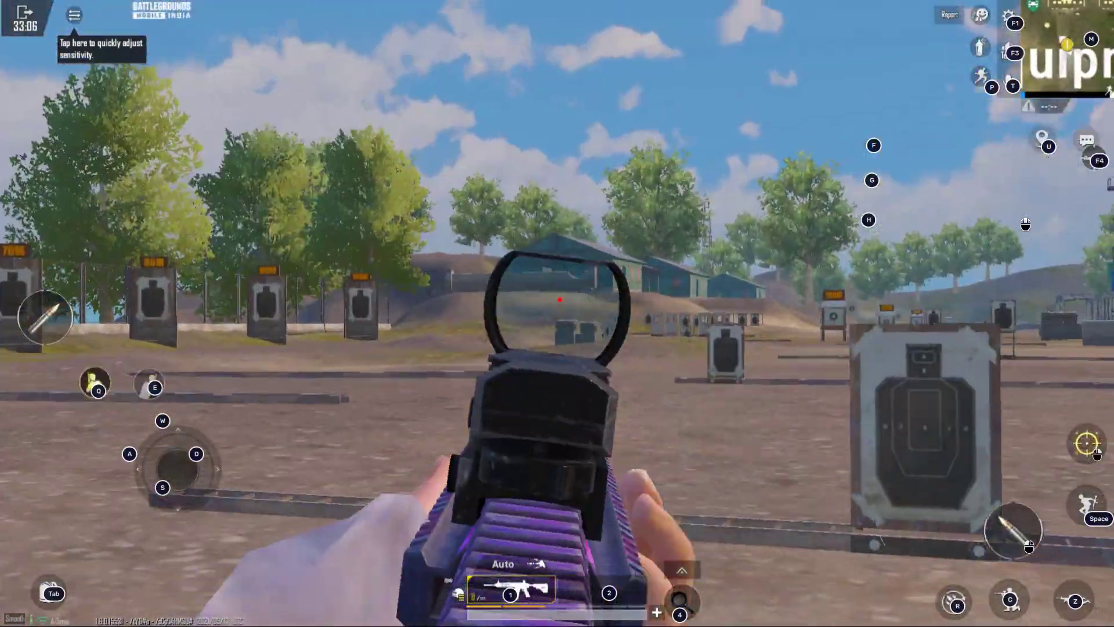
pyautogui.rightClick(1026, 223)
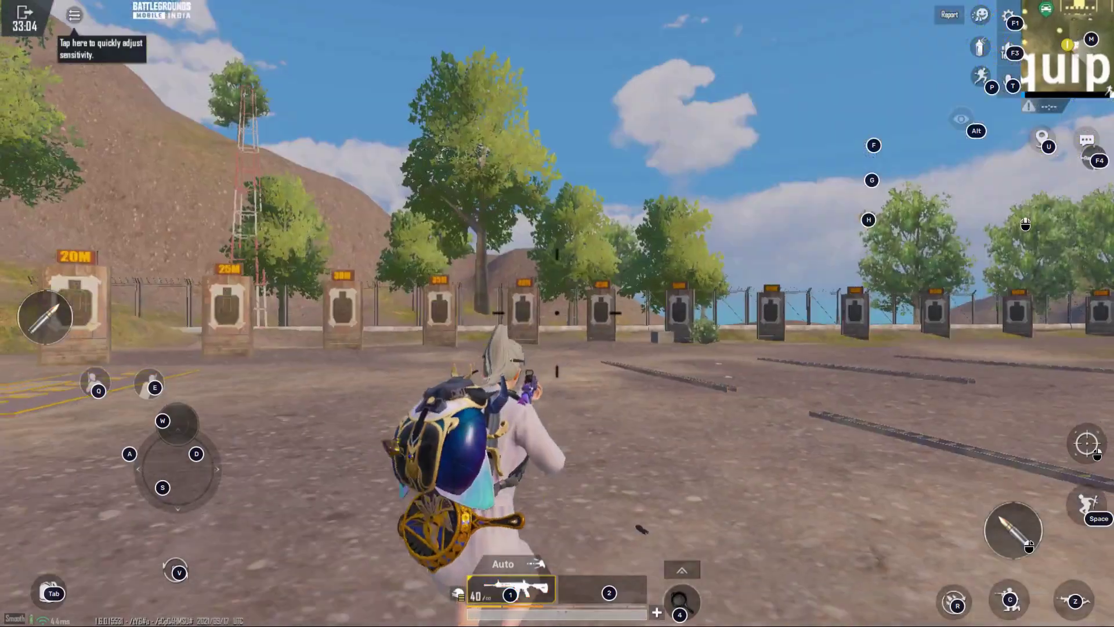
pyautogui.click(1026, 224)
pyautogui.rightClick(1026, 224)
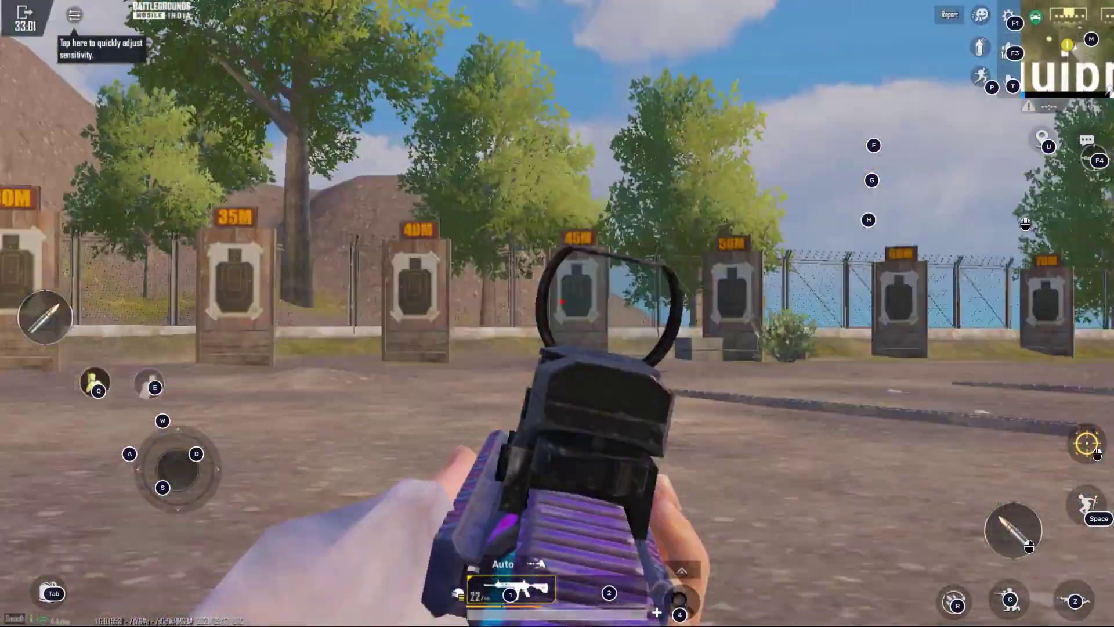
pyautogui.press('r')
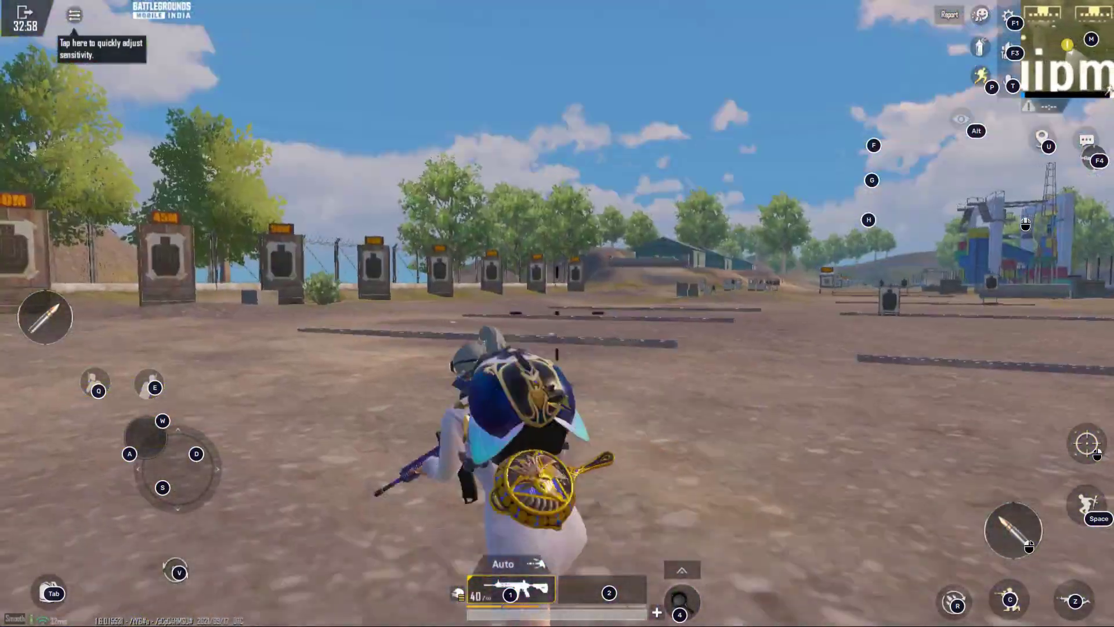
pyautogui.press('e')
pyautogui.click(1025, 224)
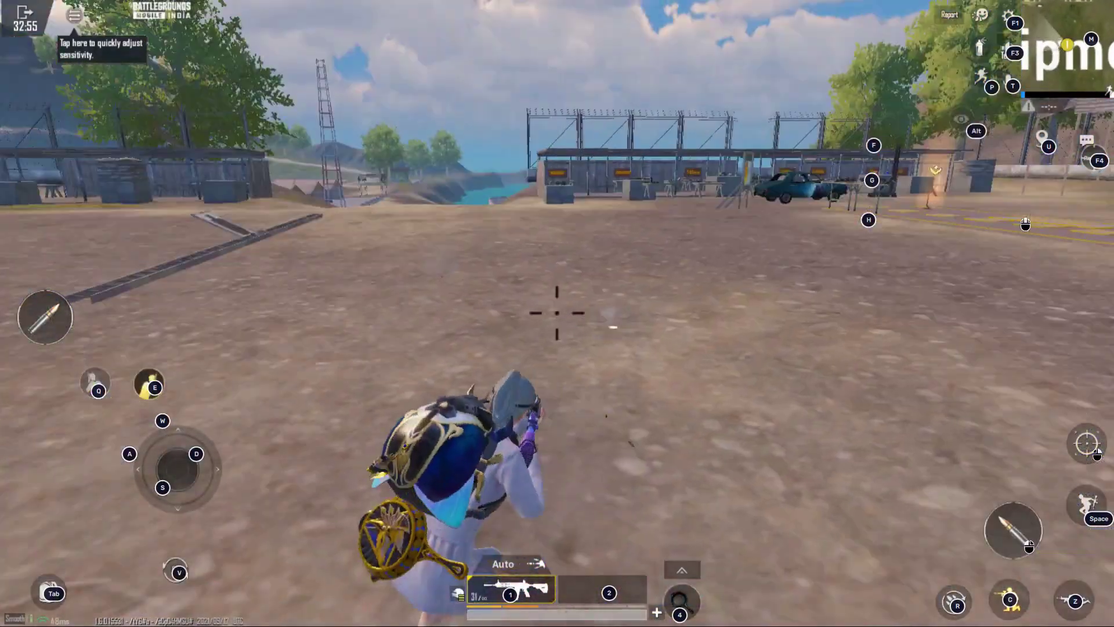
pyautogui.press('r')
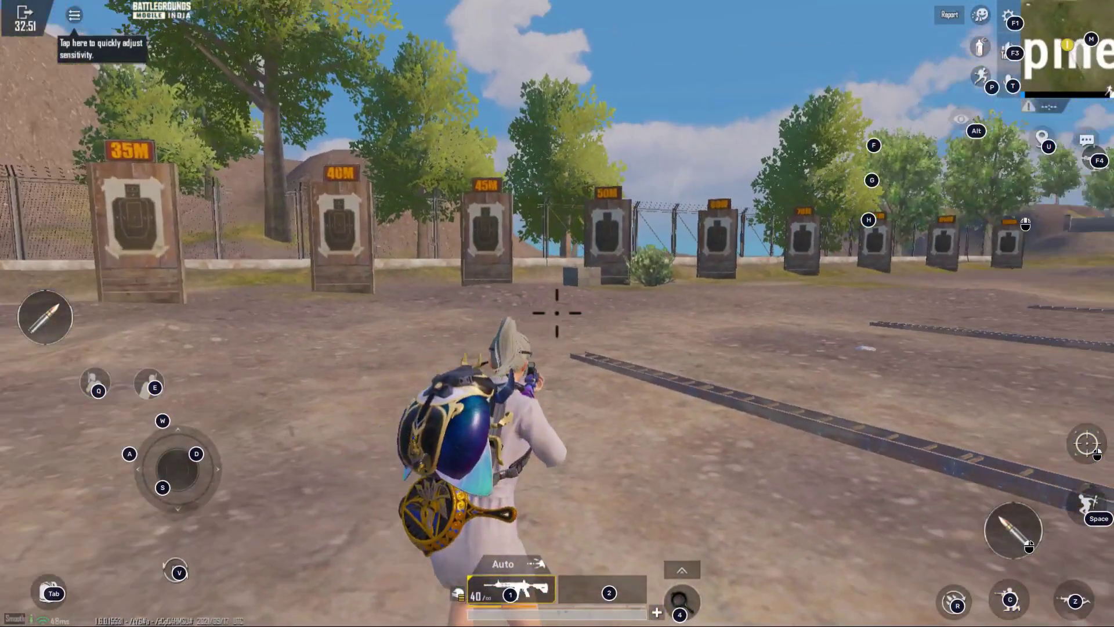
pyautogui.press('F11')
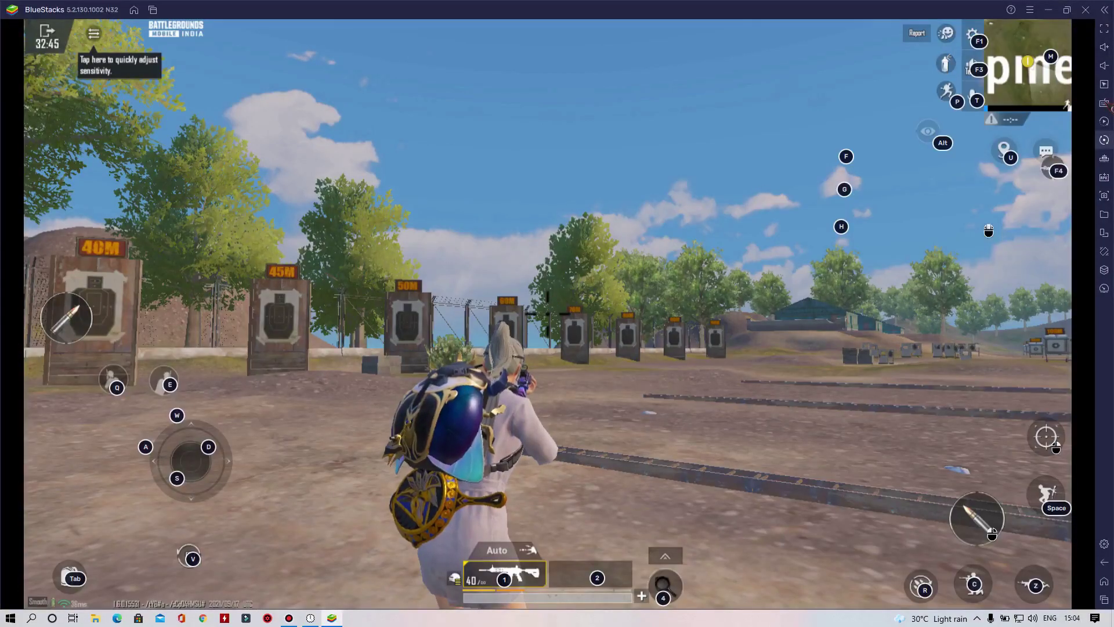
# Lower the Game controls Opacity slider so the key labels nearly vanish, then resume moving.
pyautogui.click(1103, 102)
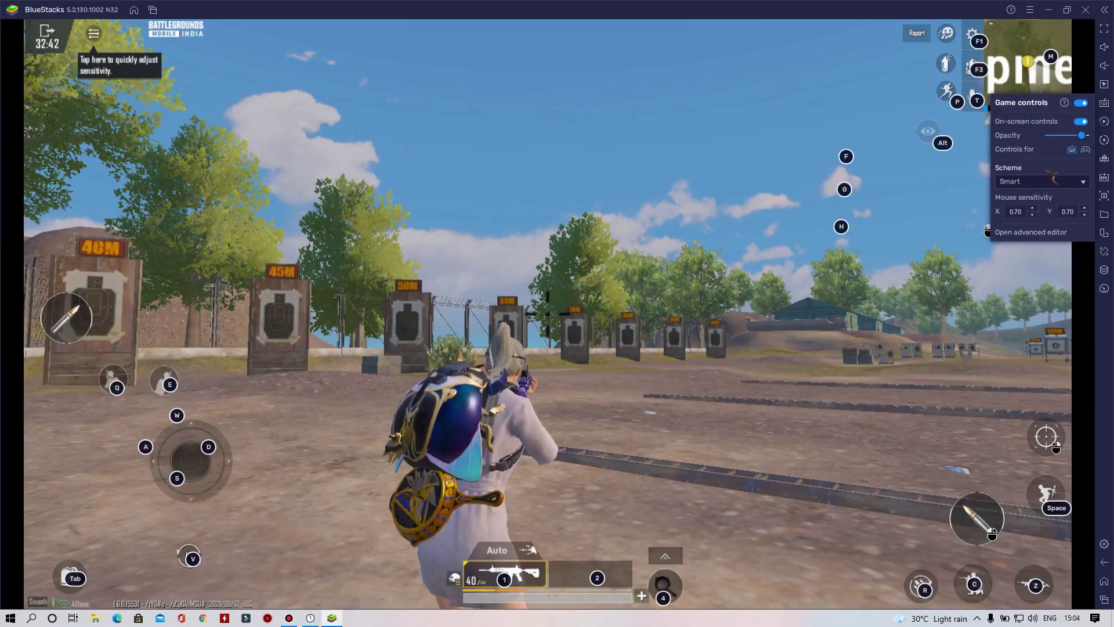
pyautogui.moveTo(1079, 136); pyautogui.dragTo(1055, 136)
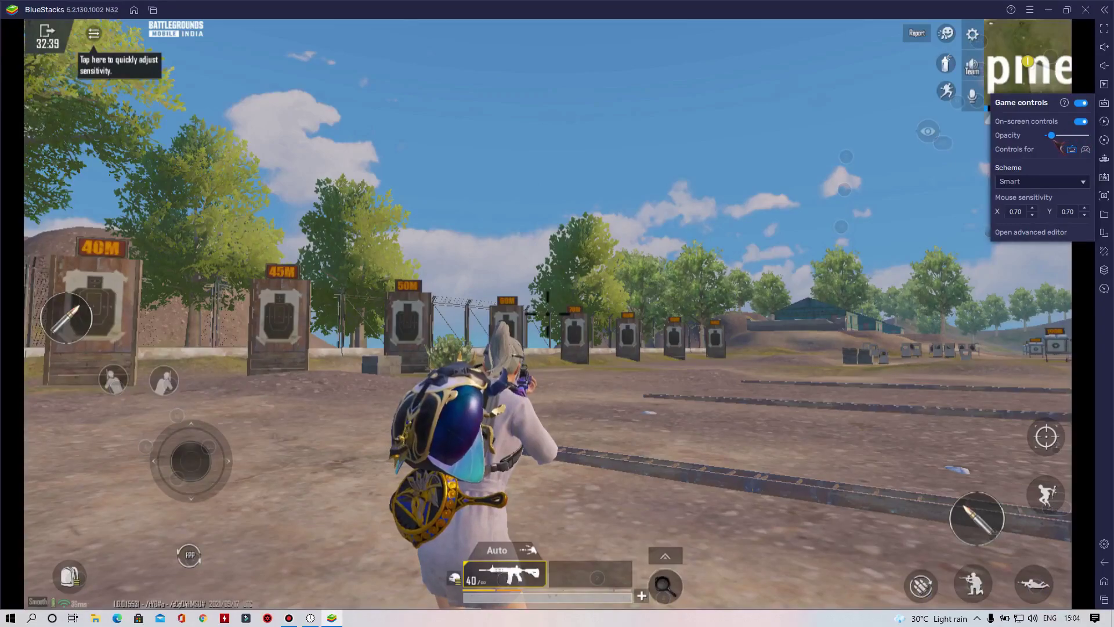
pyautogui.click(887, 324)
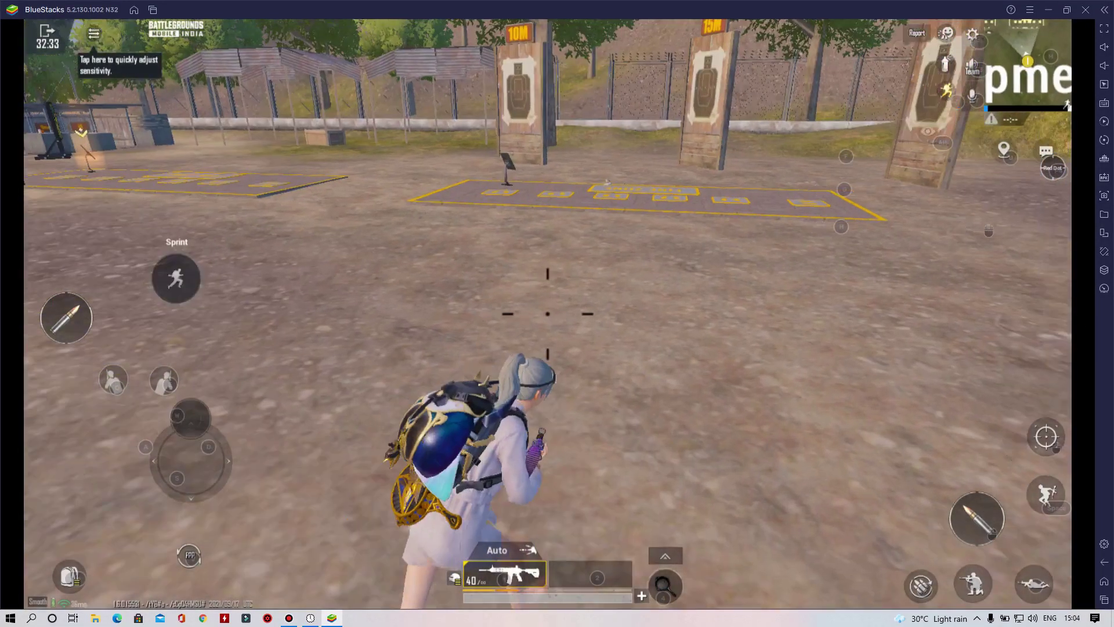
pyautogui.press('a')
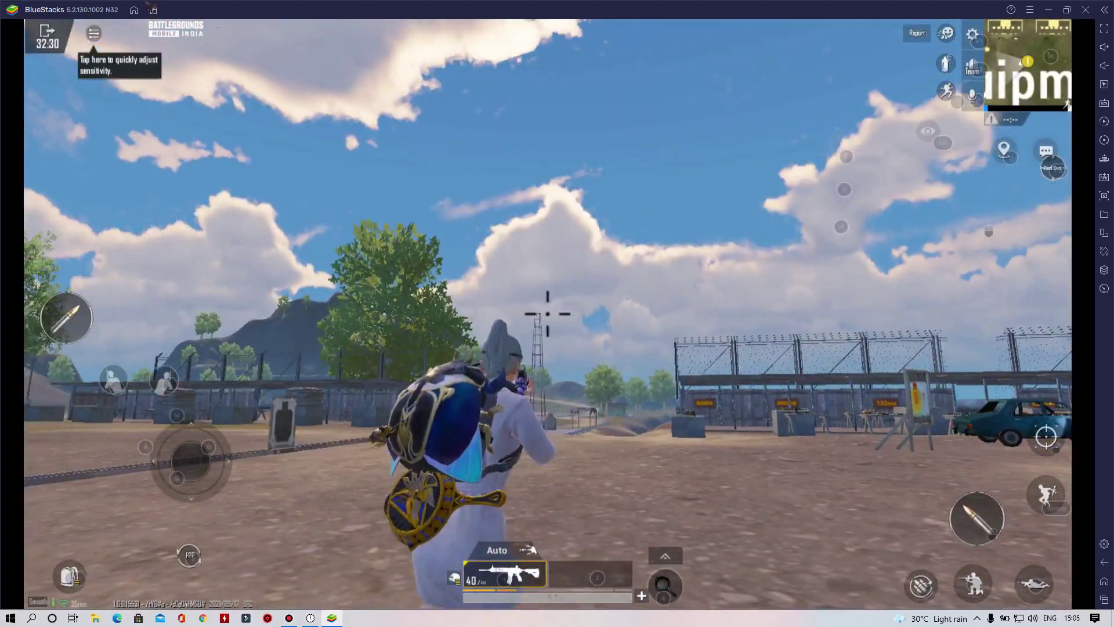